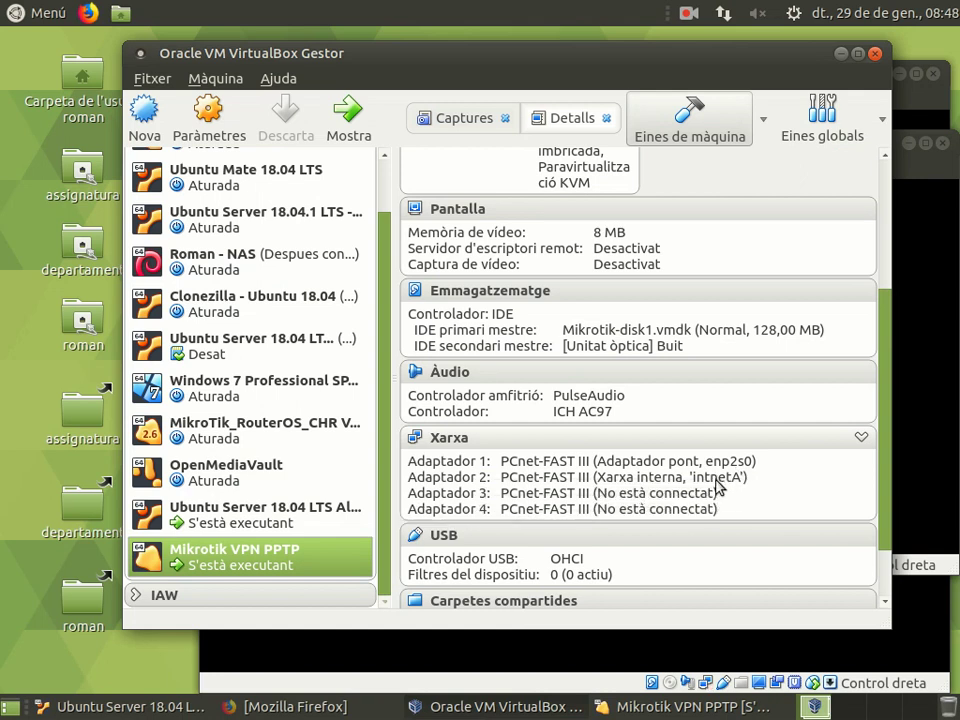
# Step: Open the running Ubuntu Server 18.04 VM, then view its details on intnetA in the Manager
pyautogui.doubleClick(272, 525)
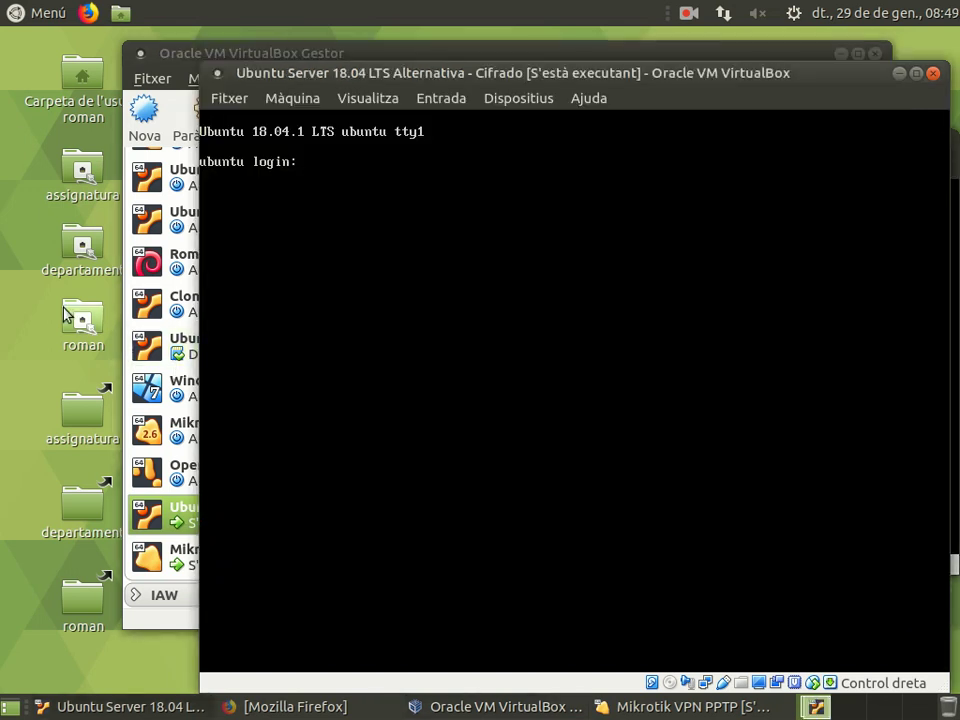
pyautogui.click(166, 614)
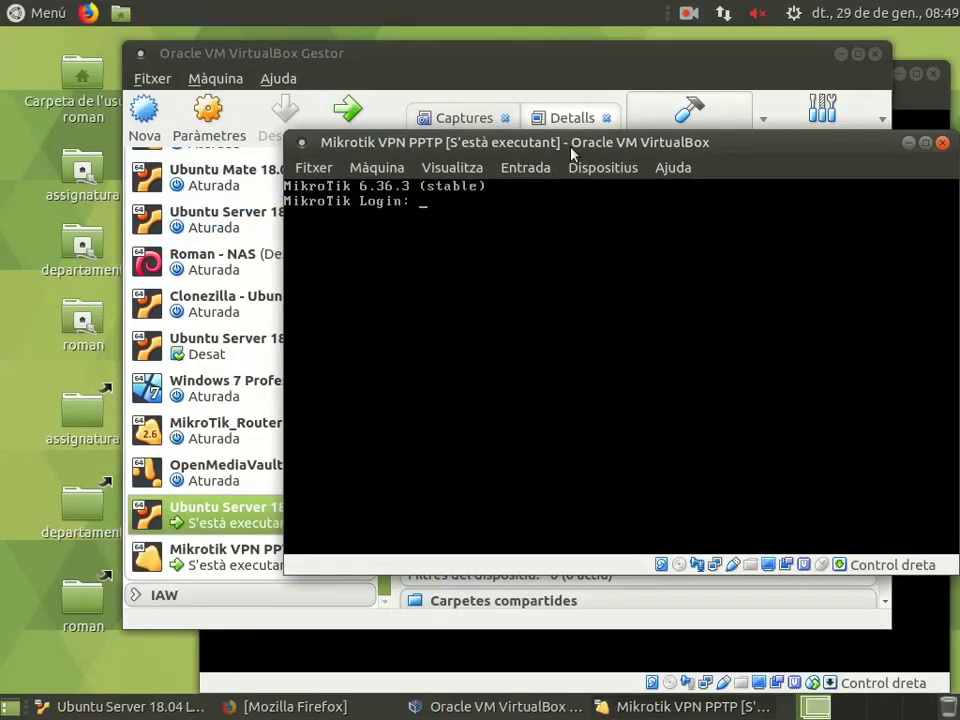
# Step: Move the Mikrotik VPN PPTP console window slightly up and to the left
pyautogui.moveTo(572, 150); pyautogui.dragTo(545, 133)
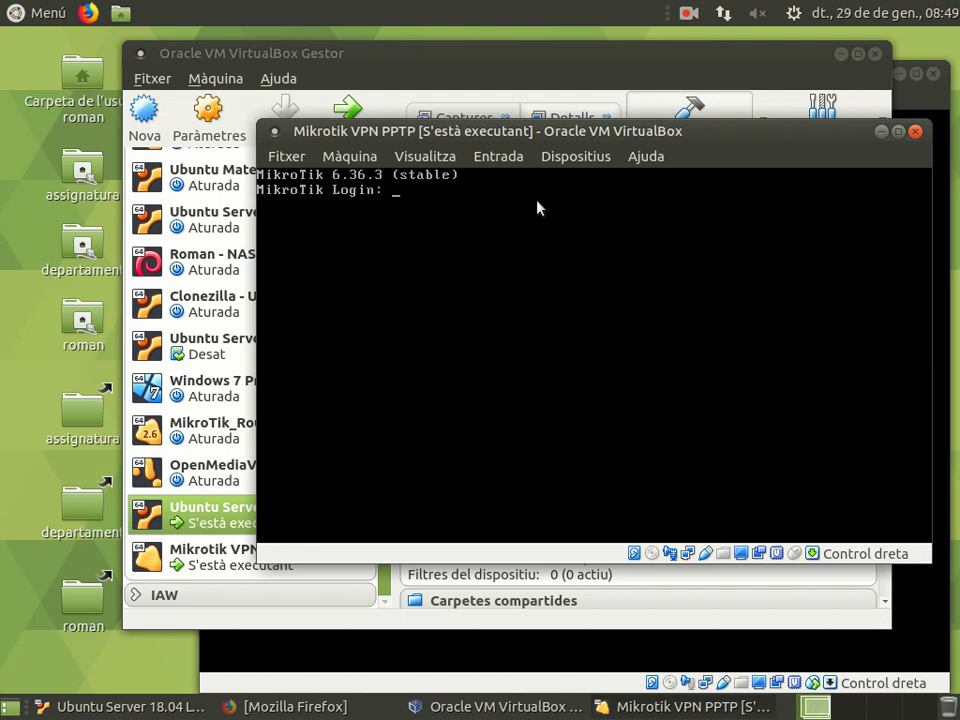
# Step: Log into the MikroTik router console as admin
pyautogui.write('admin')
pyautogui.press('Return')
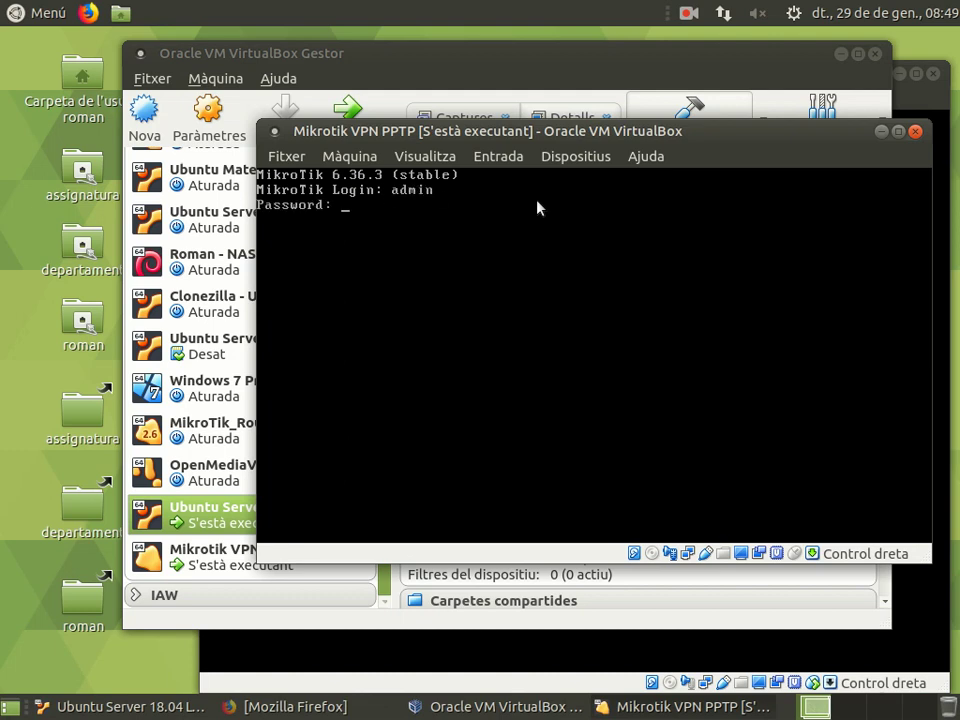
pyautogui.press('Return')
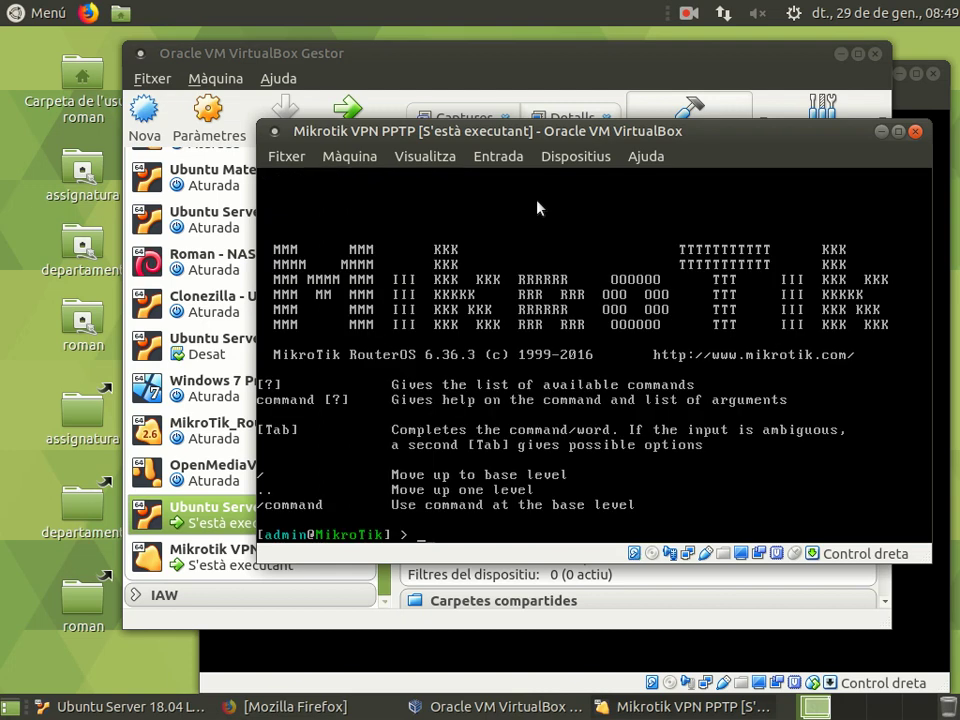
# Step: List the router's addresses with 'ip address print', then bring Ubuntu Server's console forward
pyautogui.write('ip address print')
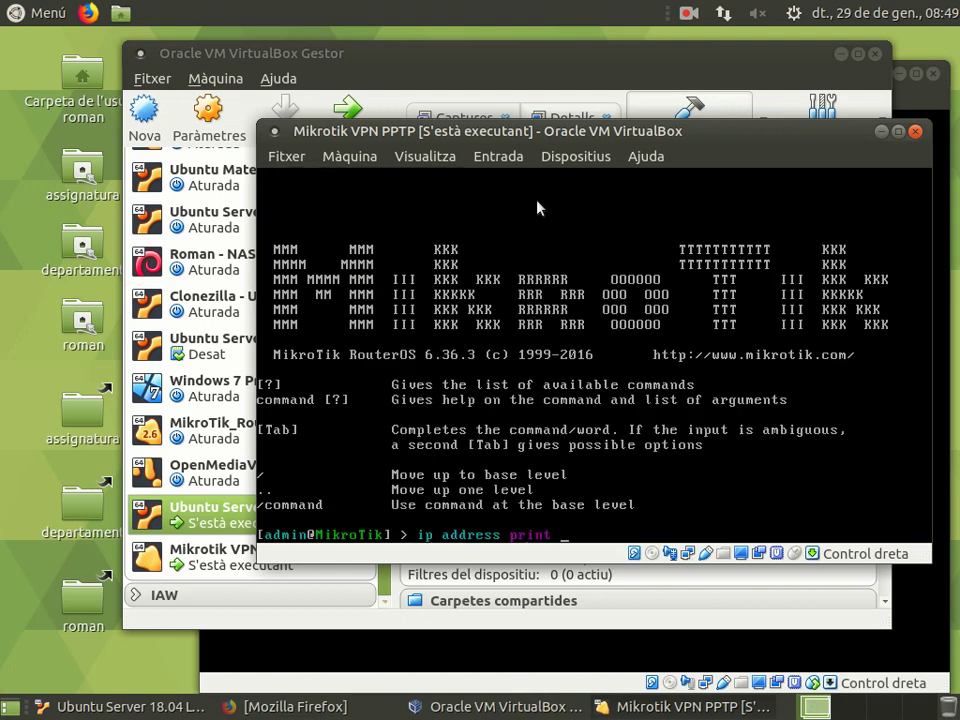
pyautogui.press('Return')
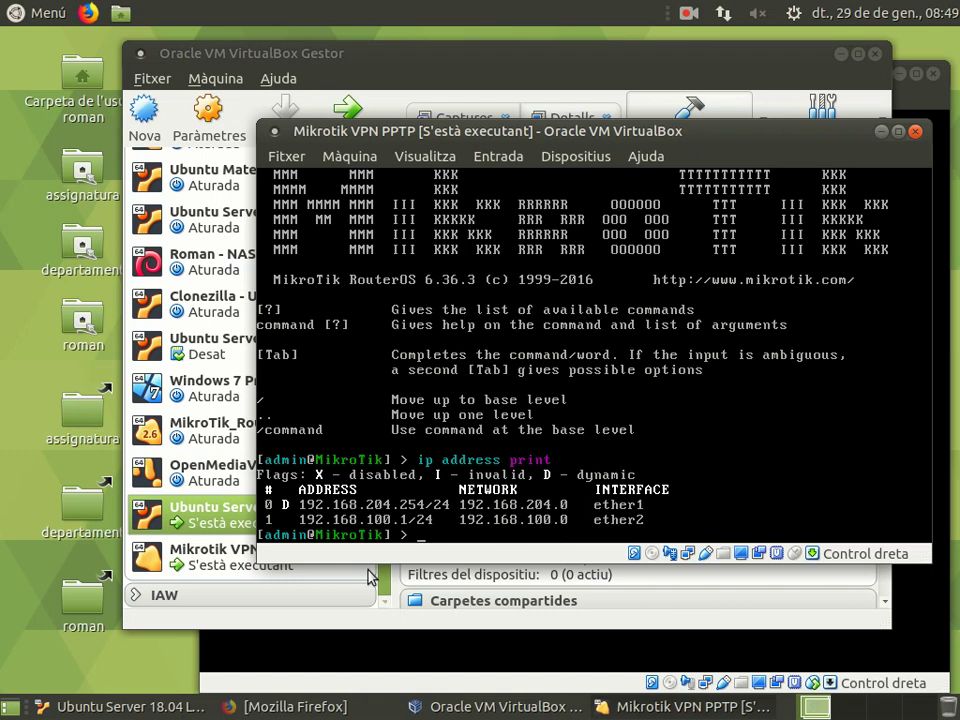
pyautogui.click(130, 704)
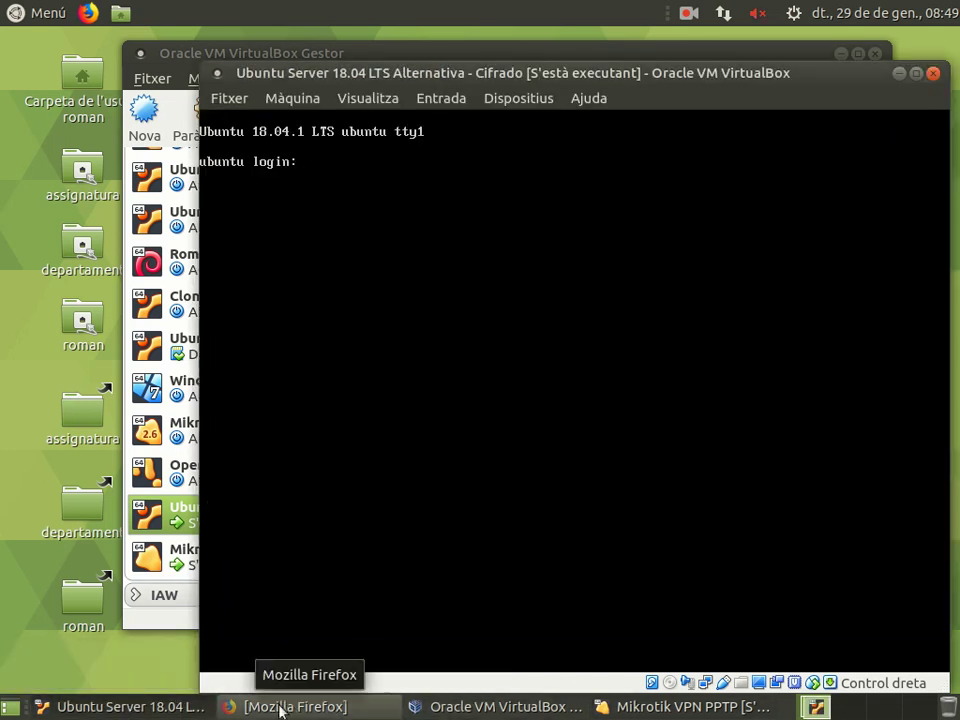
# Step: Load the router's WebFig login page at 192.168.204.254 in Firefox
pyautogui.click(280, 705)
pyautogui.click(285, 101)
pyautogui.write('192.1')
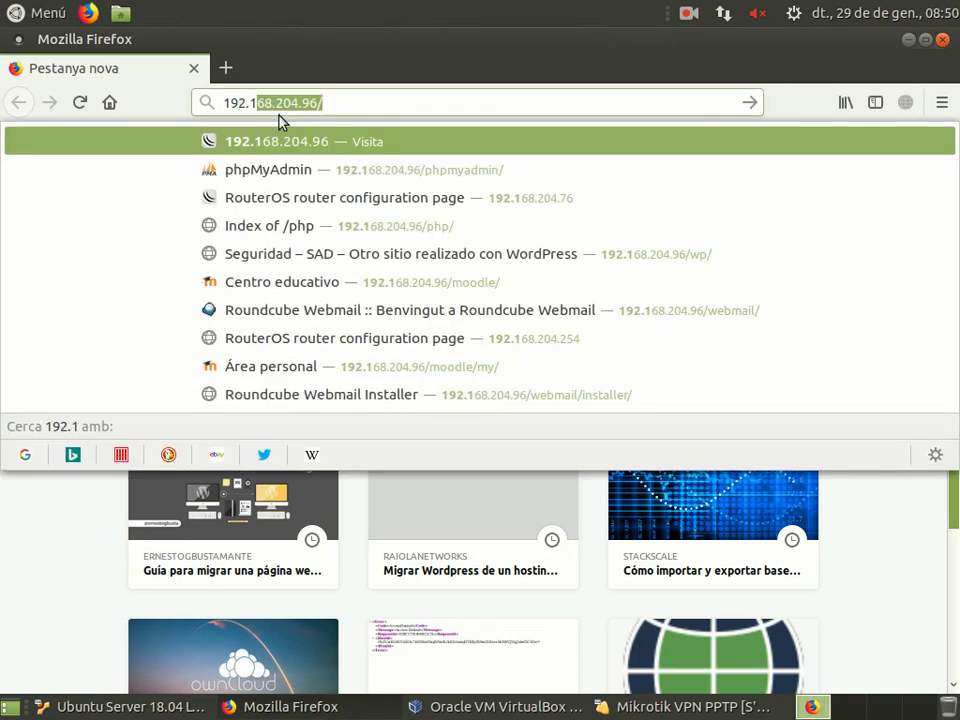
pyautogui.write('68.20')
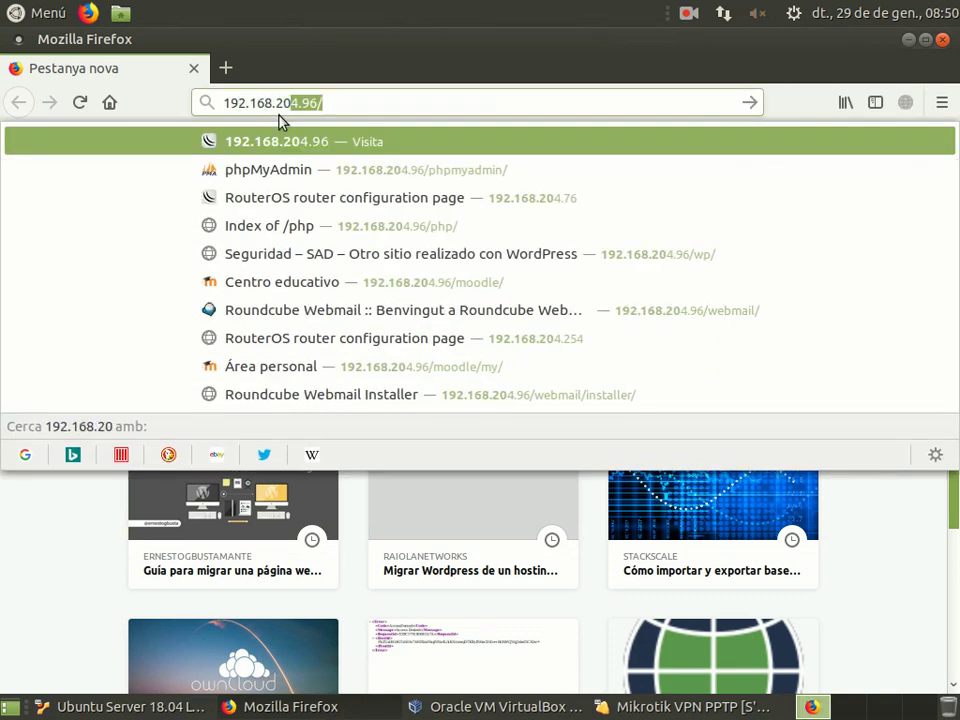
pyautogui.write('4.254')
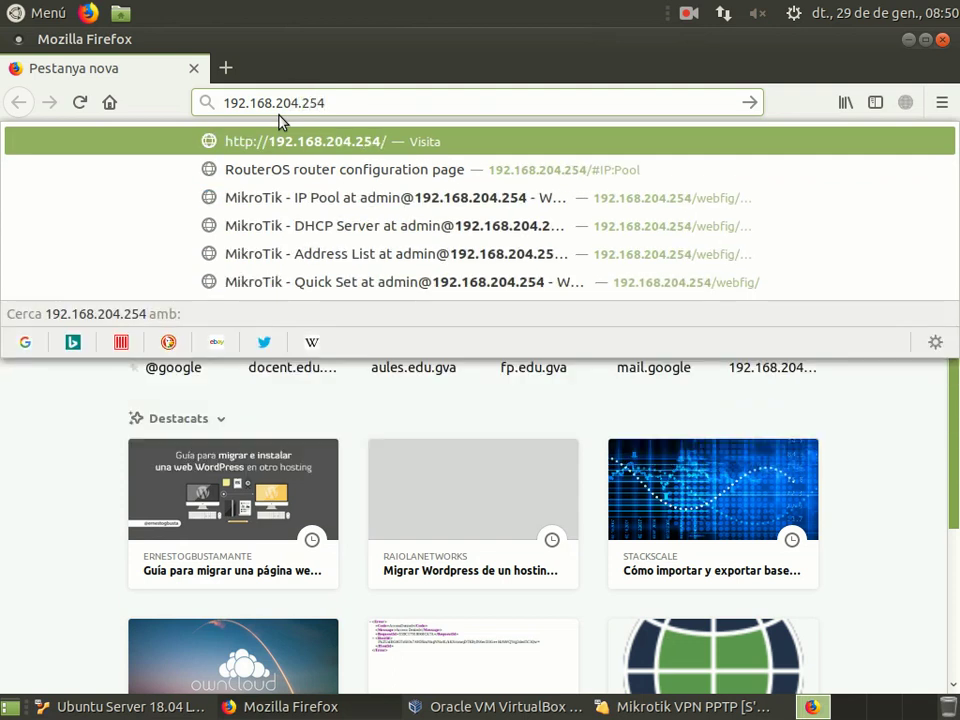
pyautogui.press('Return')
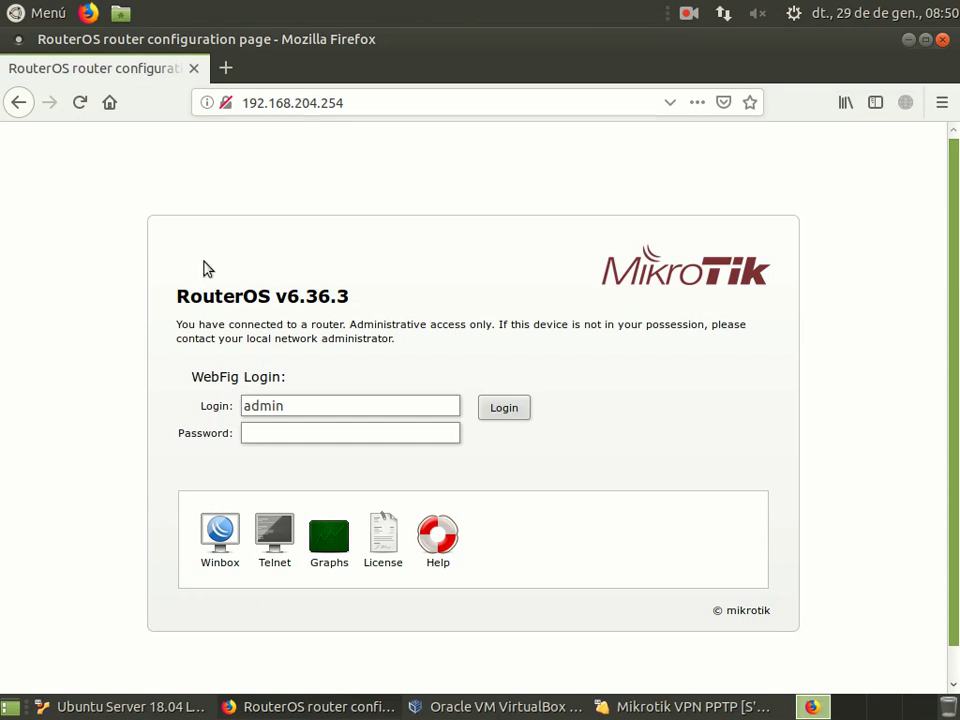
# Step: Log into WebFig with the router password and choose never to save the login
pyautogui.write('******')
pyautogui.press('Return')
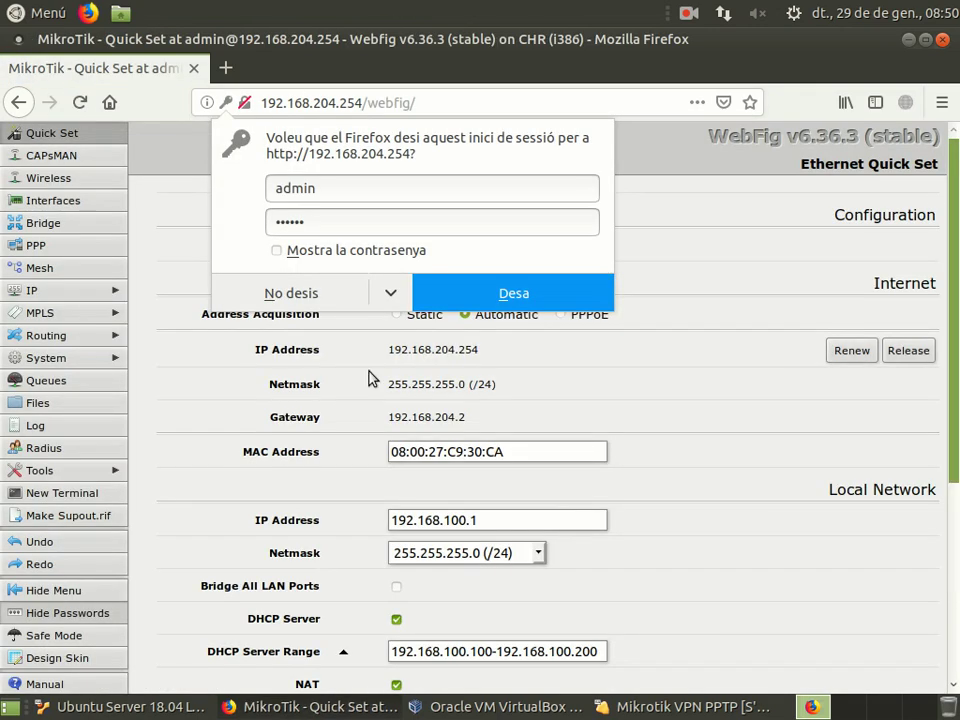
pyautogui.click(390, 293)
pyautogui.click(380, 325)
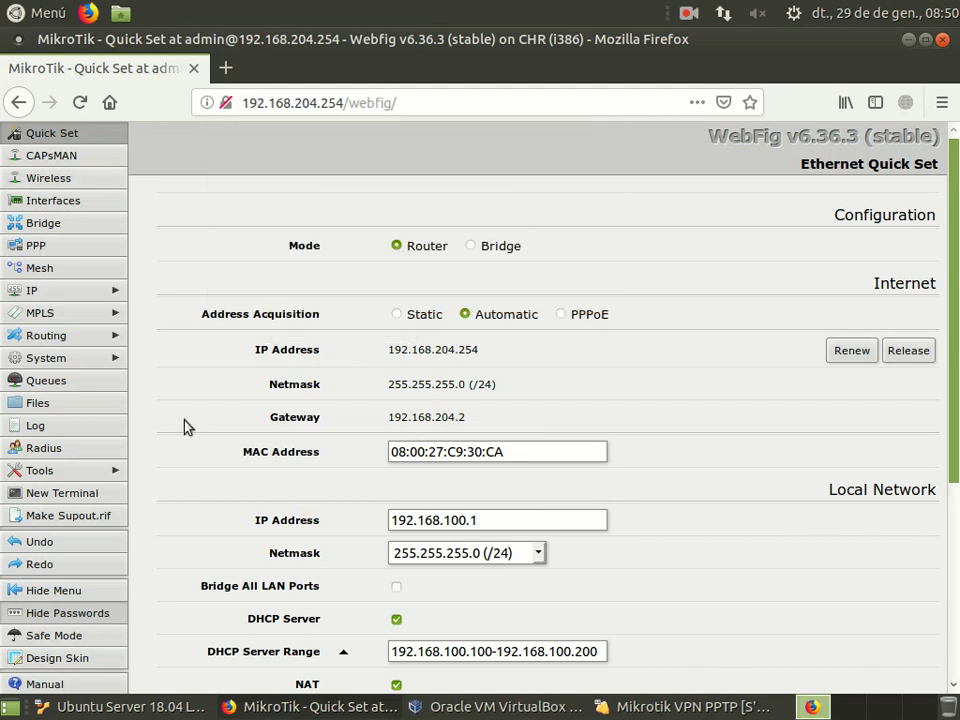
pyautogui.scroll(-3, 600, 440)
pyautogui.scroll(3, 568, 549)
# Step: Add a PPTP Server Binding interface named pptp-in1 with default settings
pyautogui.click(72, 207)
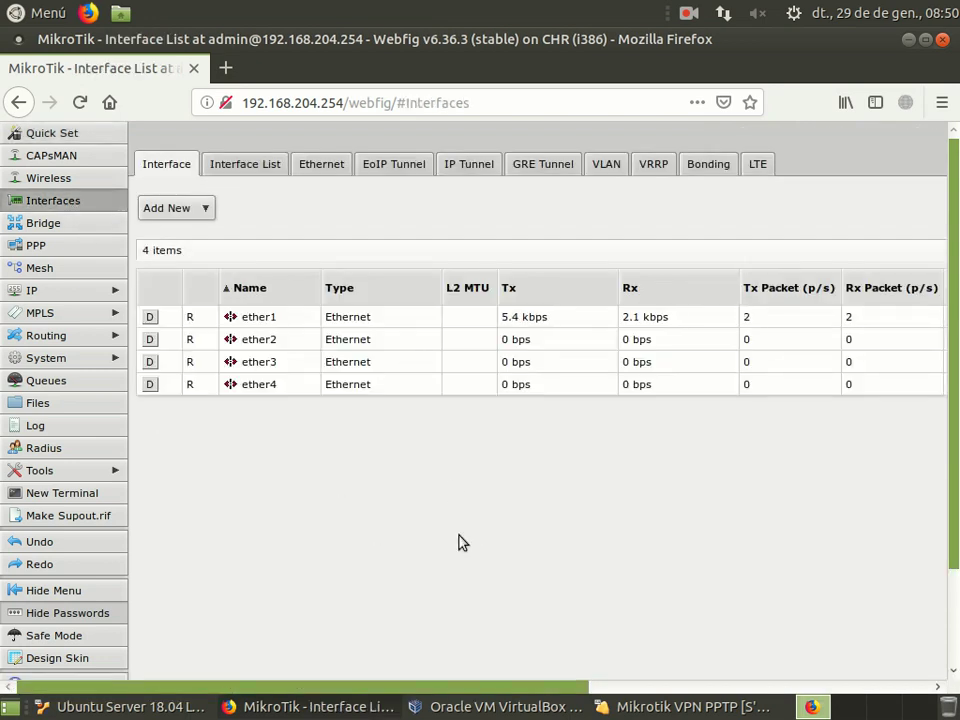
pyautogui.click(200, 211)
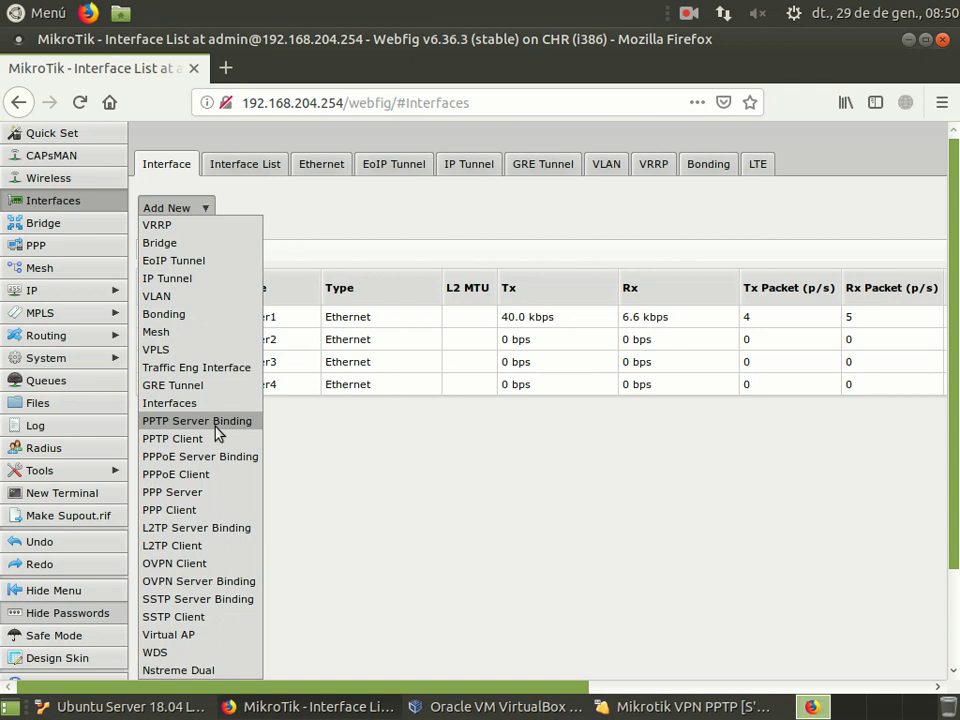
pyautogui.click(216, 430)
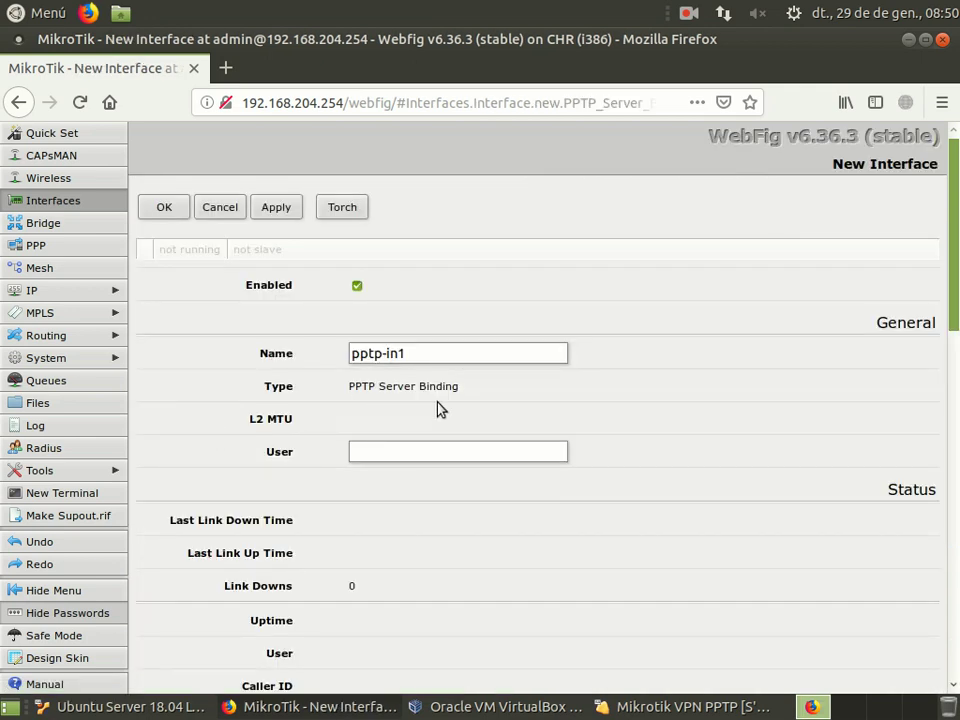
pyautogui.scroll(-5, 575, 480)
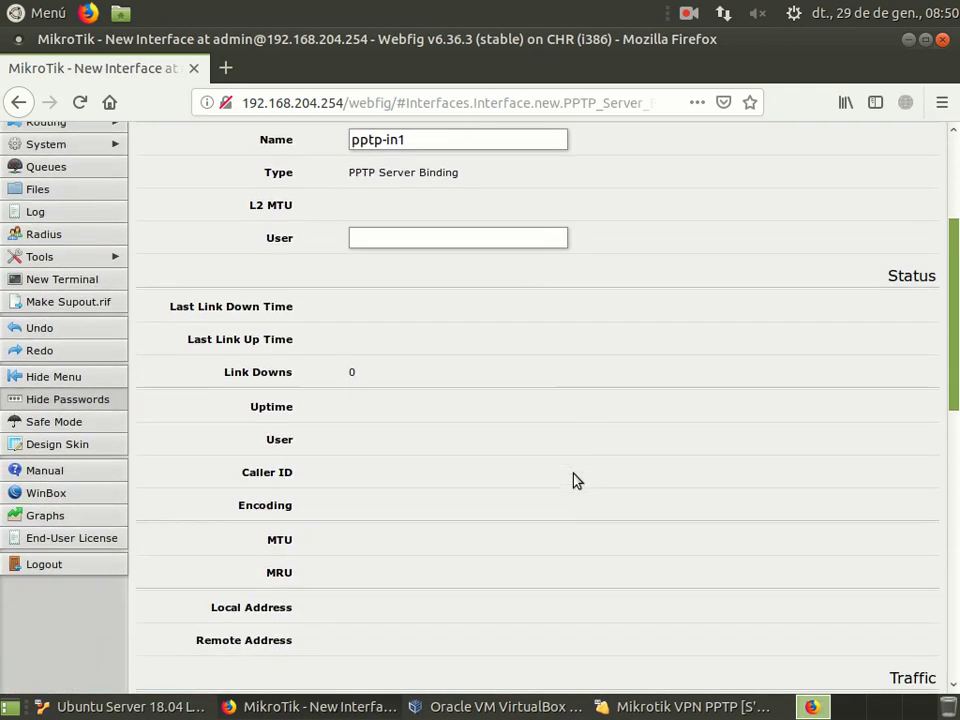
pyautogui.scroll(6, 584, 480)
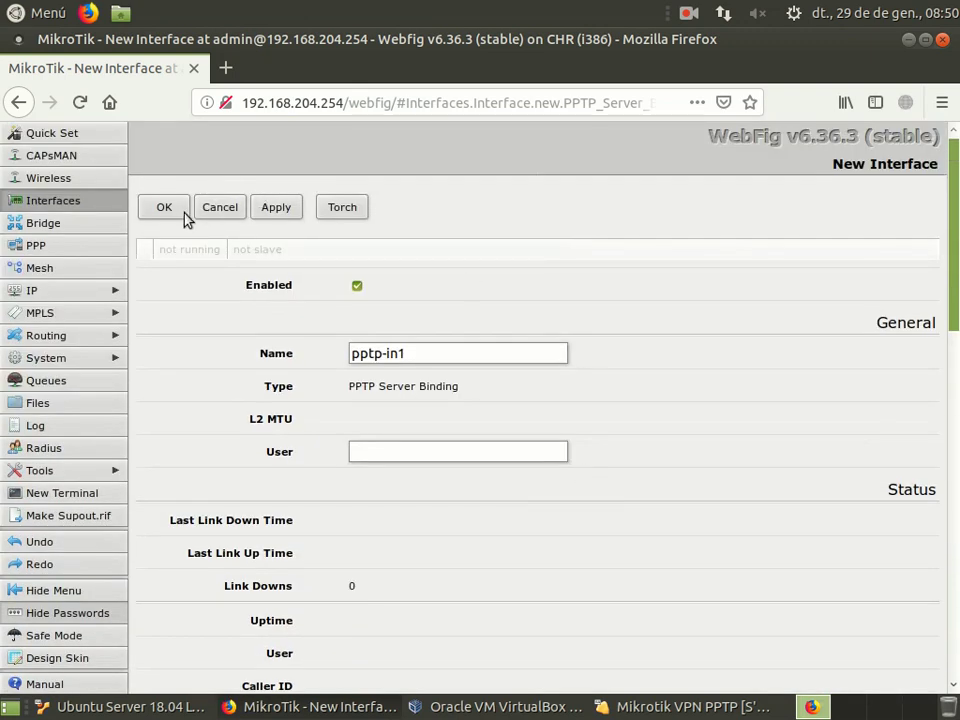
pyautogui.click(181, 210)
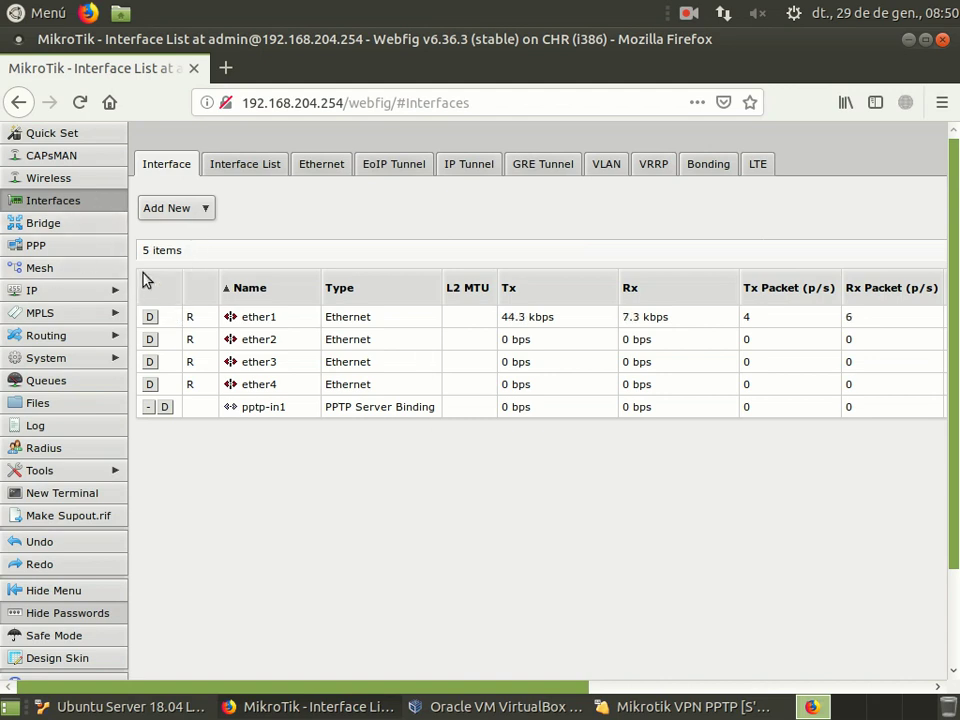
# Step: Show the IP Pool list with the dhcp pool 192.168.100.100-192.168.100.200
pyautogui.click(72, 296)
pyautogui.scroll(-1, 55, 400)
pyautogui.scroll(-3, 60, 402)
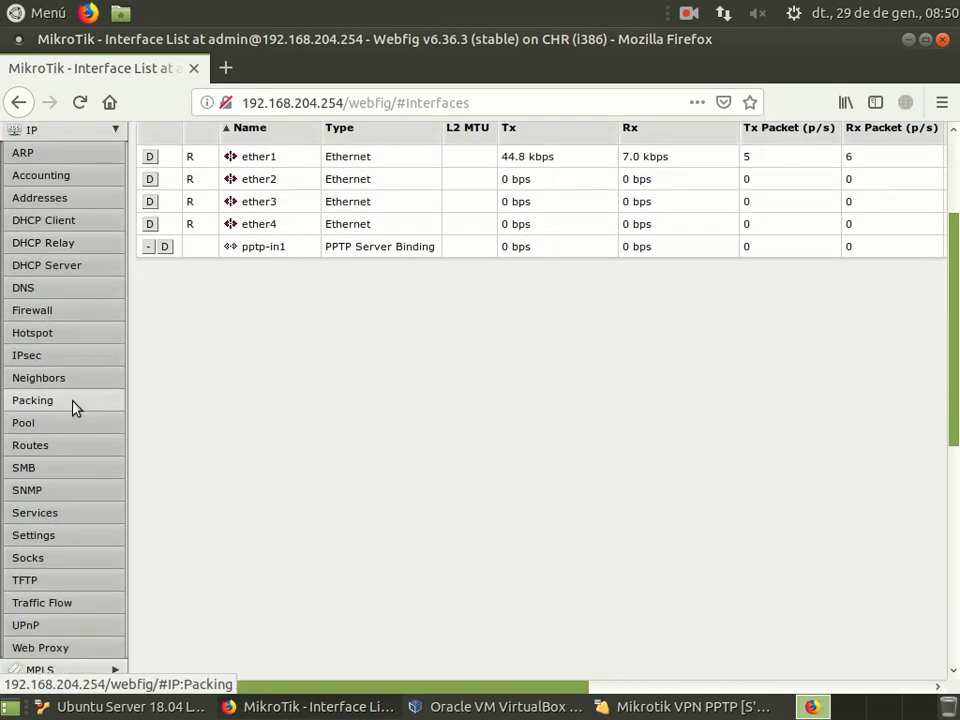
pyautogui.scroll(3, 86, 287)
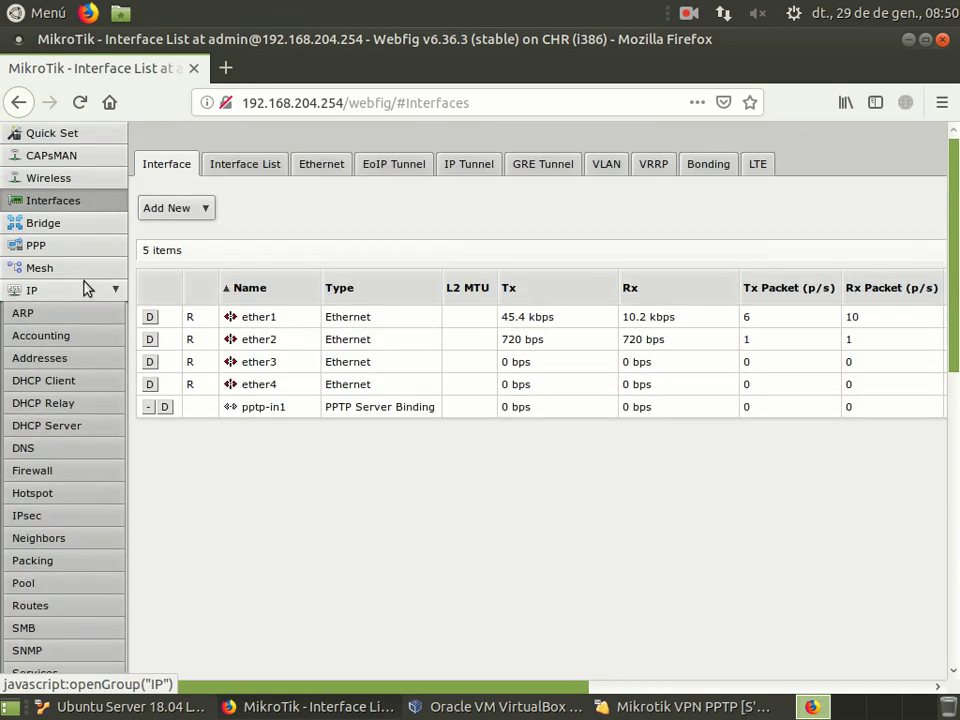
pyautogui.scroll(-3, 88, 476)
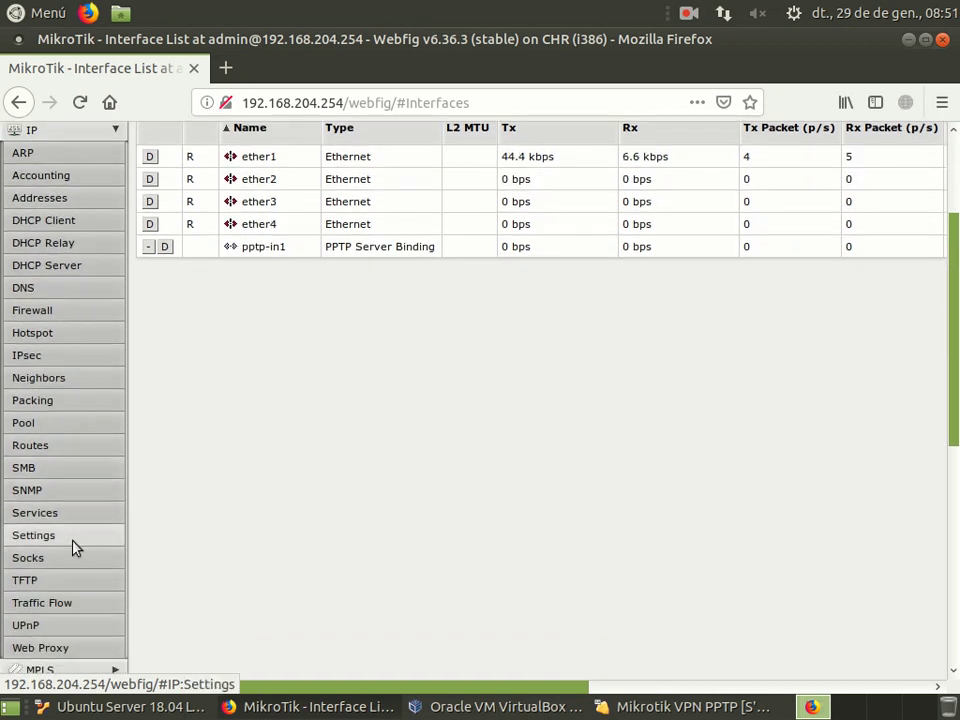
pyautogui.click(92, 425)
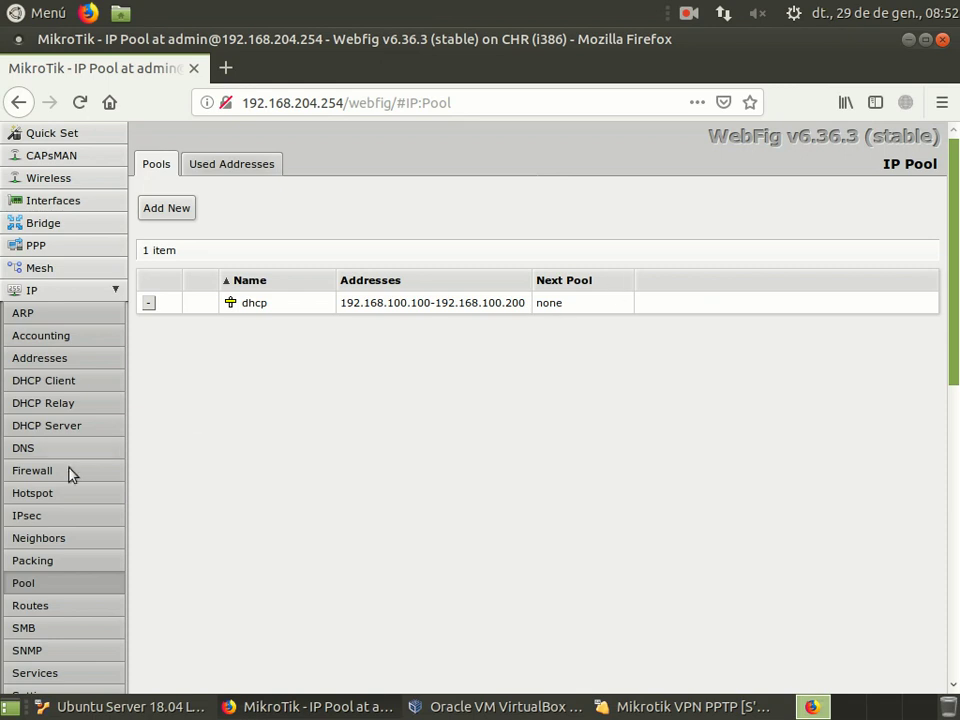
# Step: Create the IP pool VPN-local covering 192.168.100.201-192.168.100.210
pyautogui.click(176, 215)
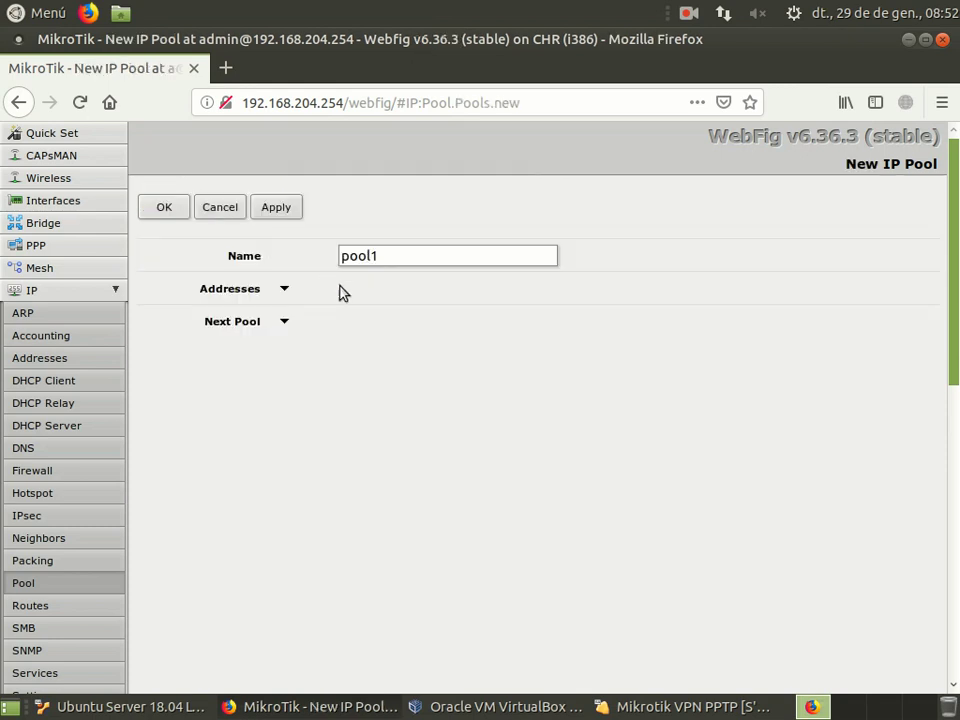
pyautogui.moveTo(410, 255); pyautogui.dragTo(291, 238)
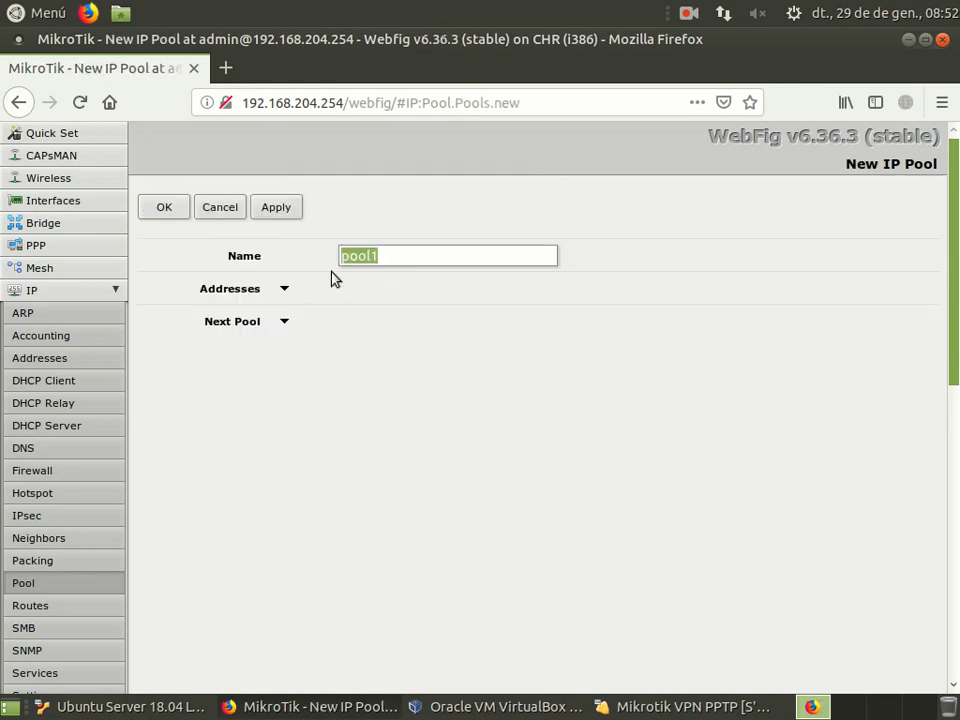
pyautogui.write('VPN-')
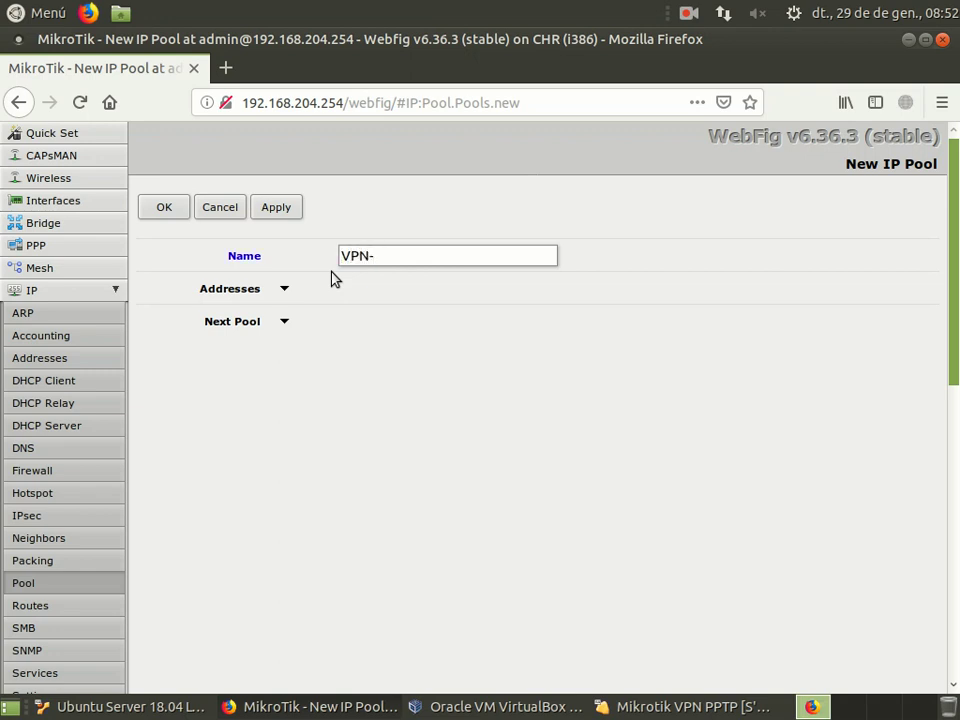
pyautogui.write('cal')
pyautogui.click(284, 289)
pyautogui.moveTo(364, 296); pyautogui.dragTo(308, 276)
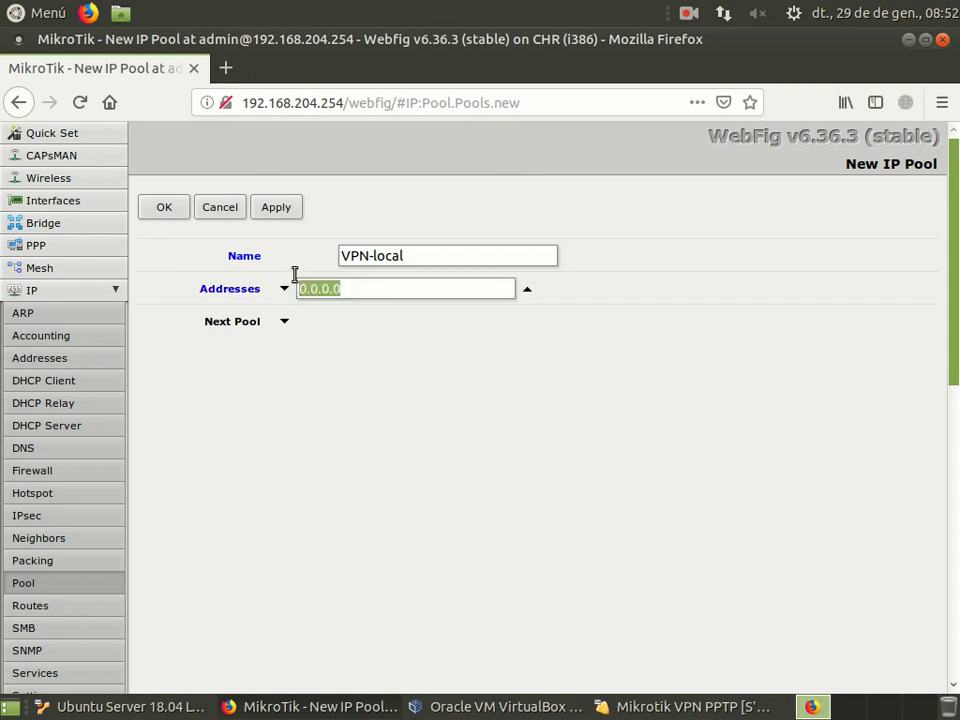
pyautogui.write('192.1')
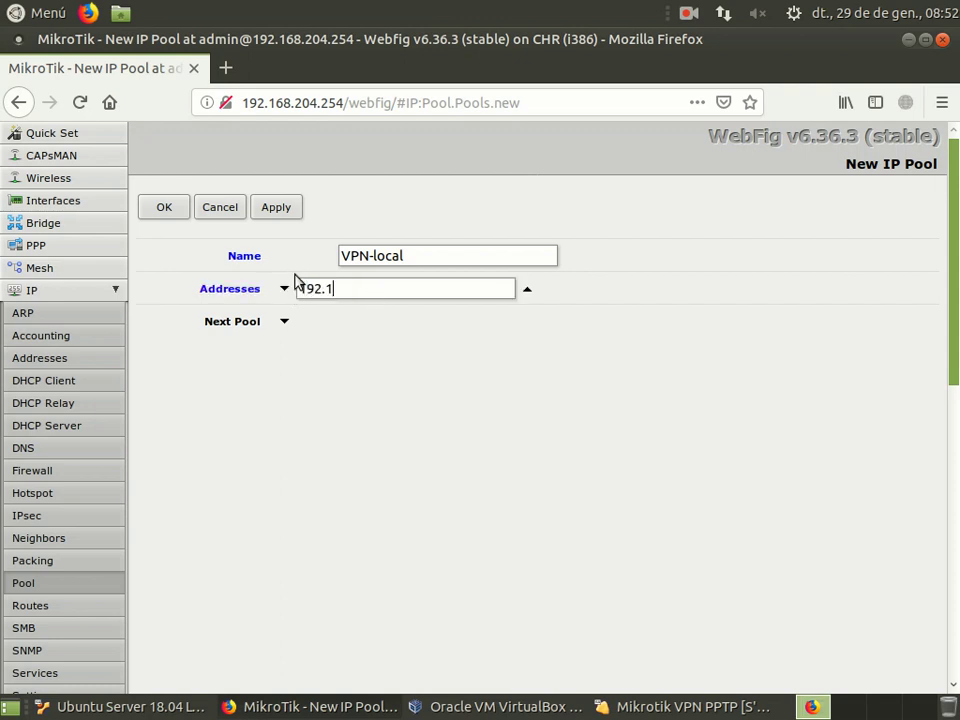
pyautogui.write('68.100.201-192.168.20')
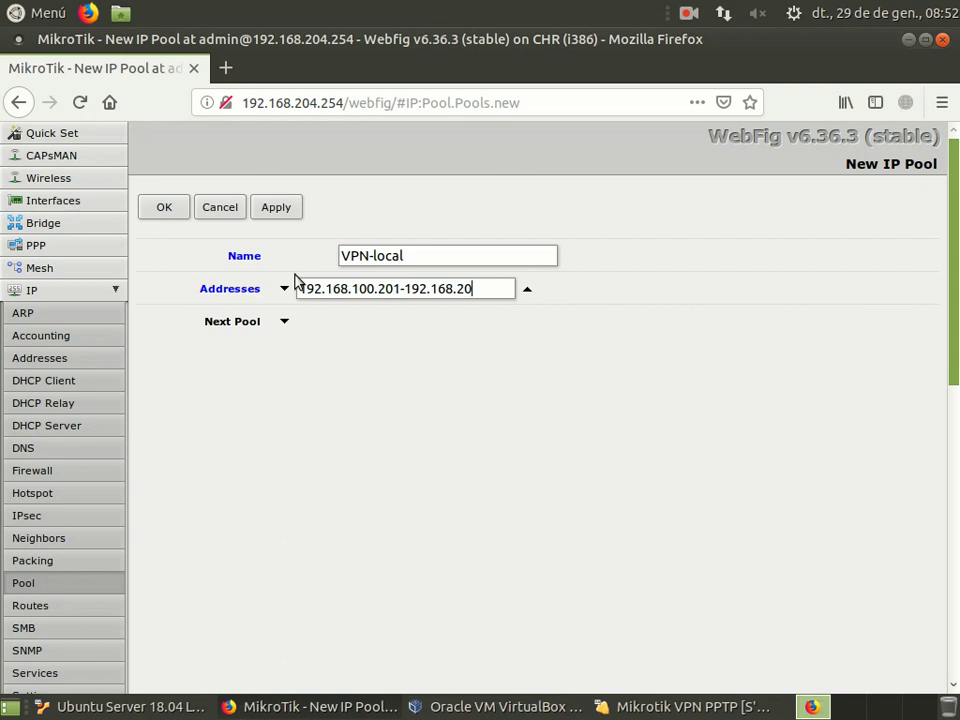
pyautogui.write('0.210')
pyautogui.click(161, 210)
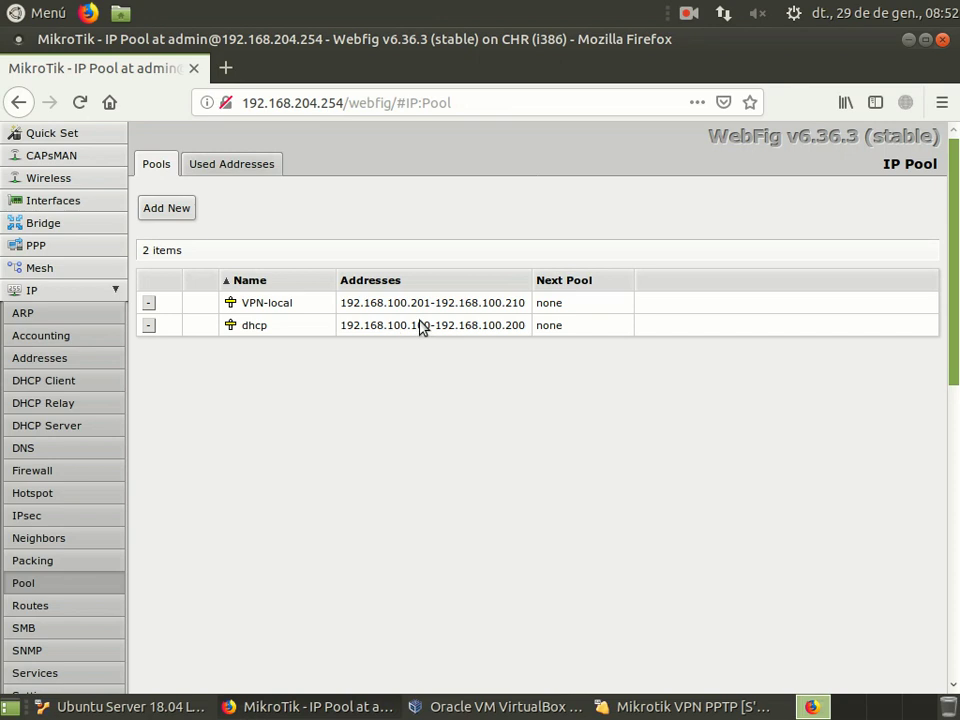
# Step: Add a new IP pool named VPN-remoto
pyautogui.click(166, 208)
pyautogui.moveTo(399, 257); pyautogui.dragTo(262, 252)
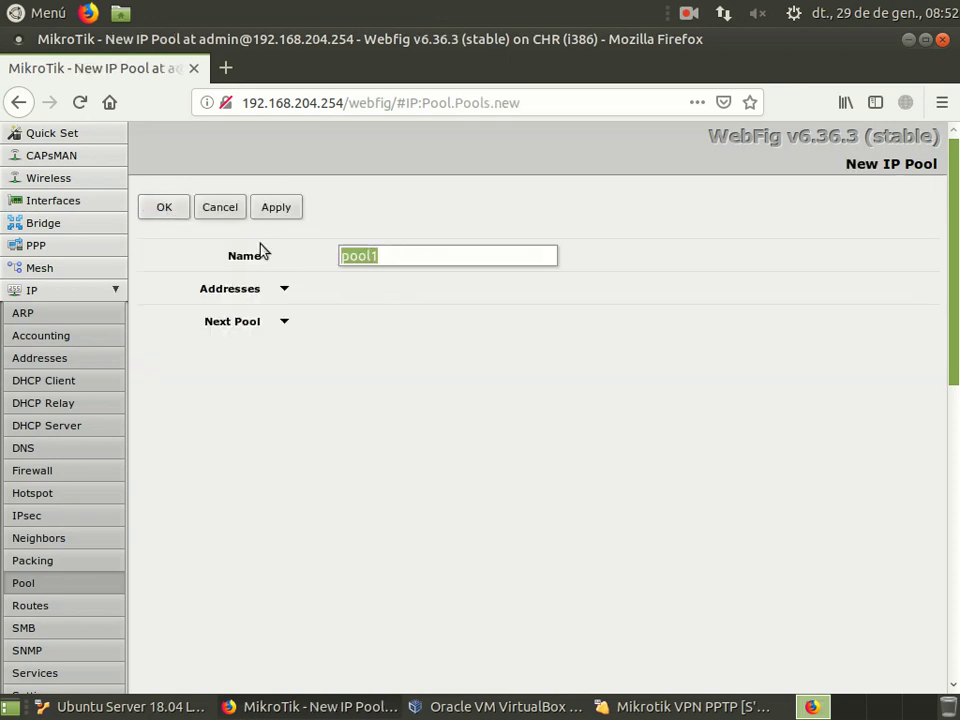
pyautogui.write('VPN-remoto')
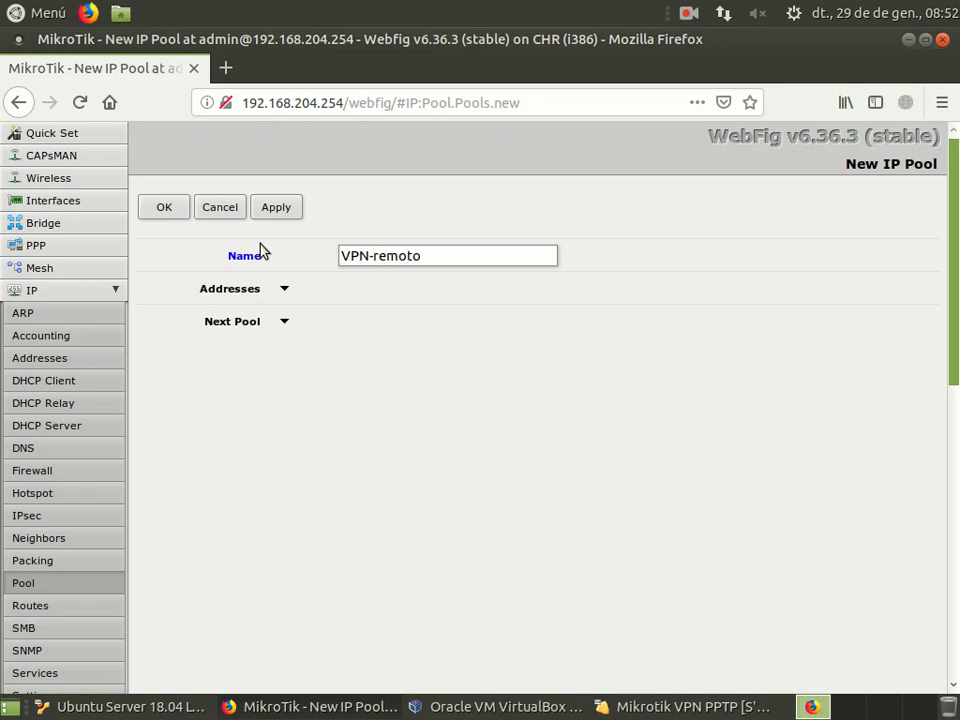
# Step: Set VPN-remoto's addresses to 192.168.100.211-192.168.100.220, save it, and collapse the IP menu
pyautogui.click(284, 288)
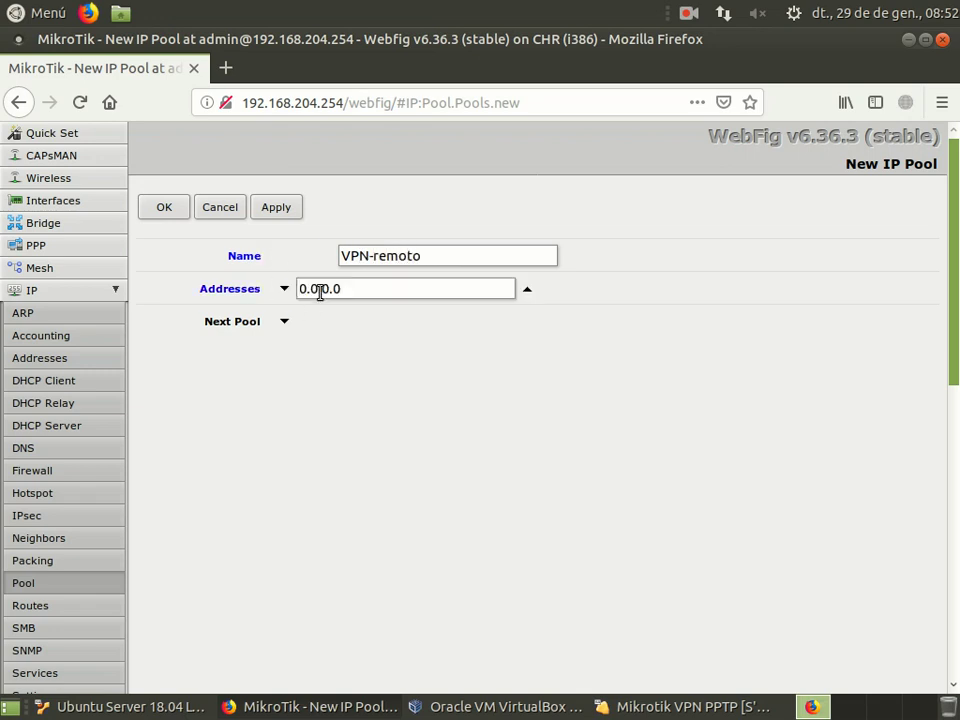
pyautogui.moveTo(381, 286); pyautogui.dragTo(286, 280)
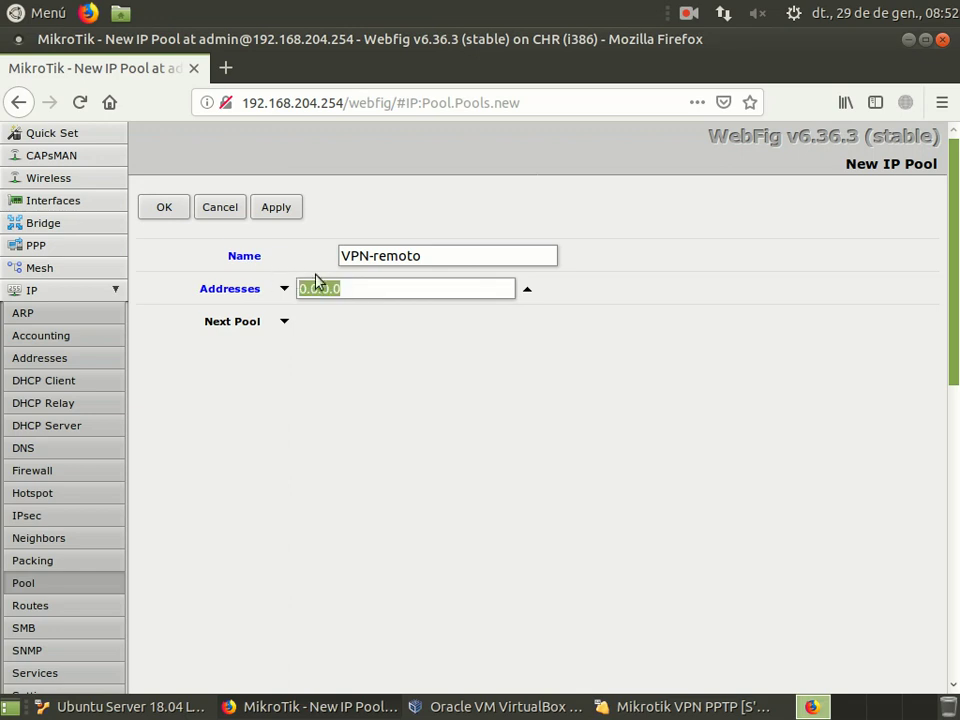
pyautogui.write('192')
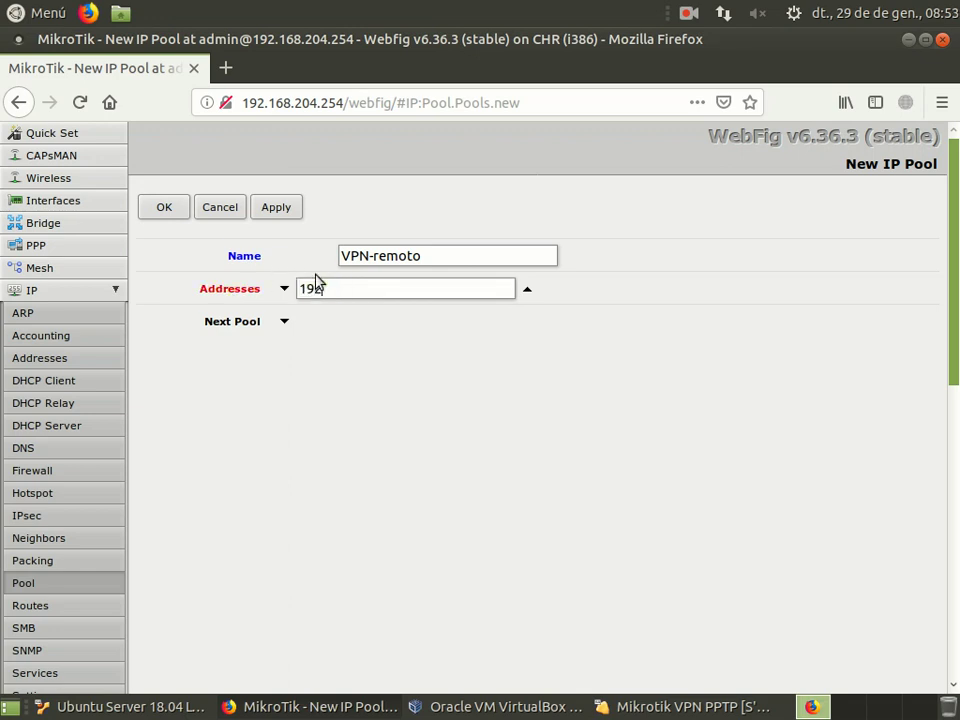
pyautogui.write('.168.100.211-192')
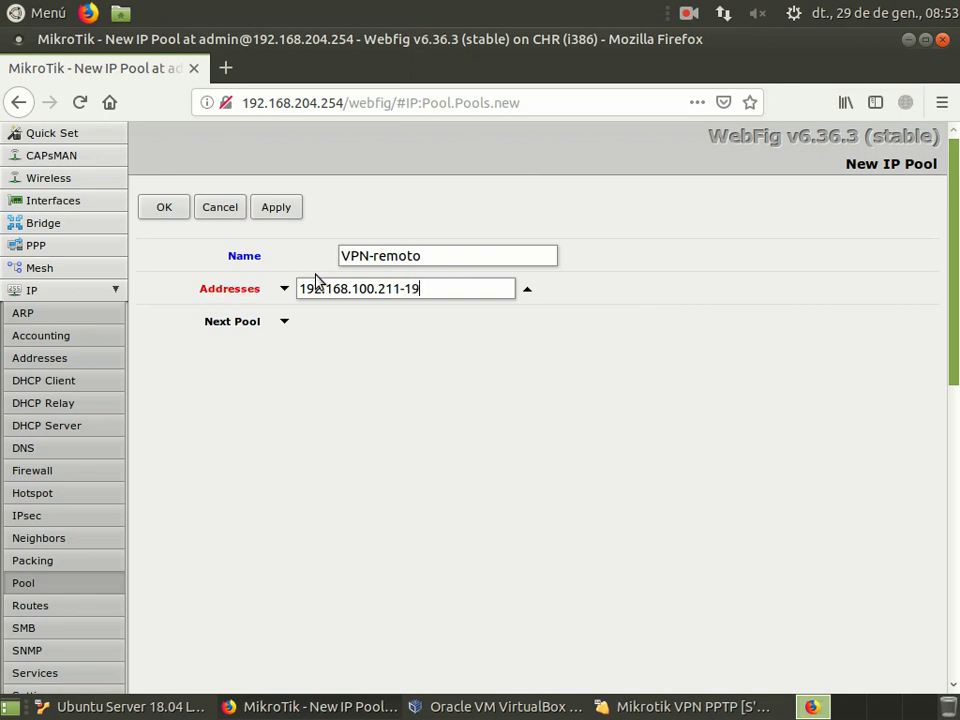
pyautogui.write('.168.100.22')
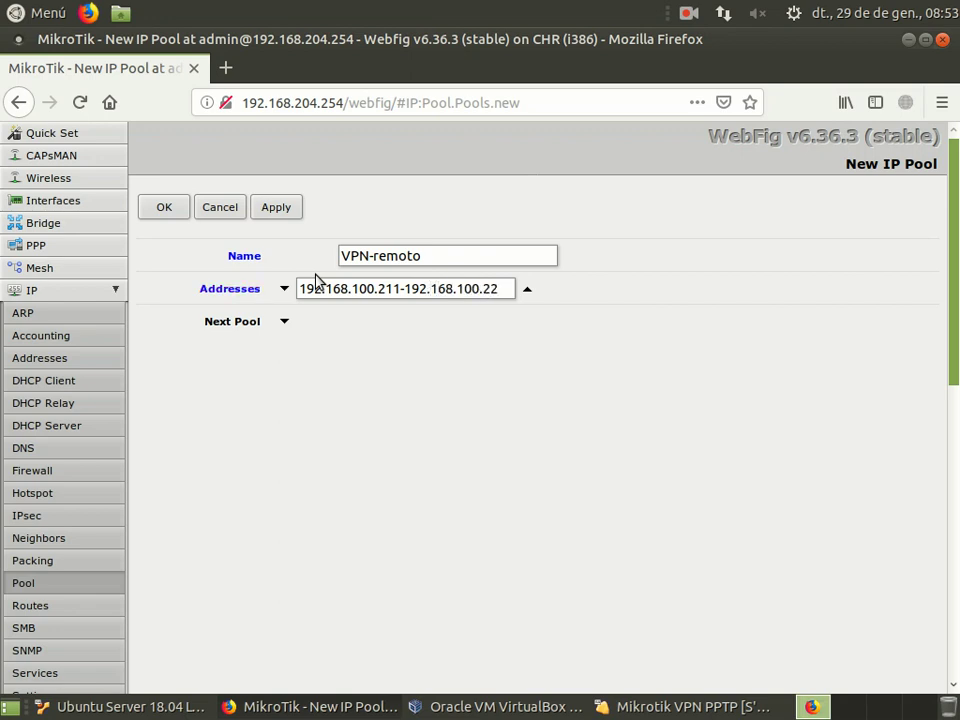
pyautogui.write('0')
pyautogui.click(162, 212)
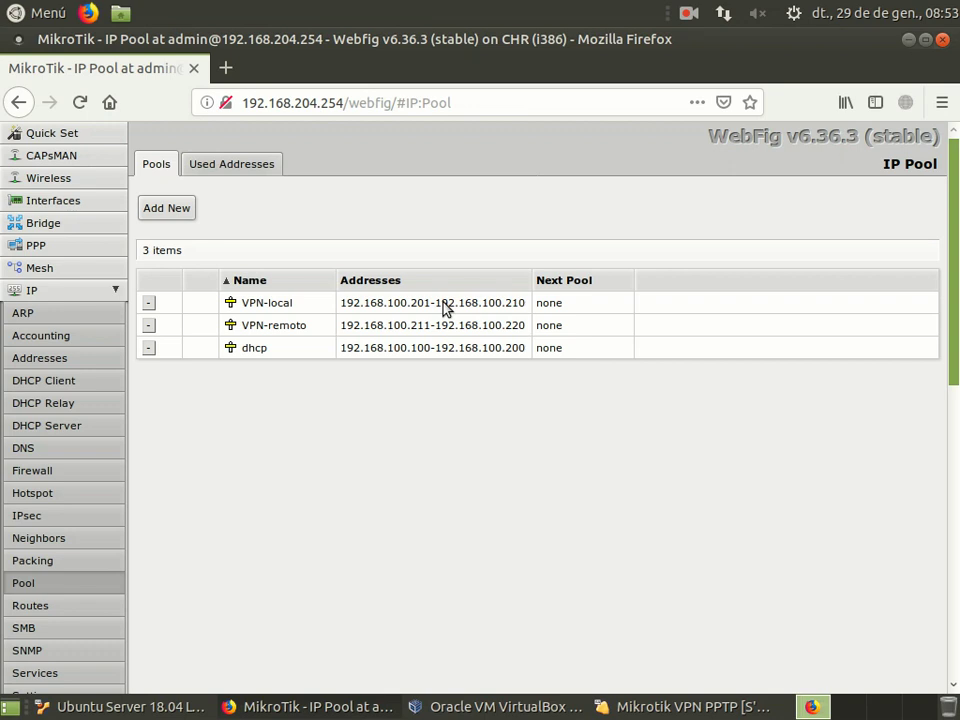
pyautogui.click(116, 292)
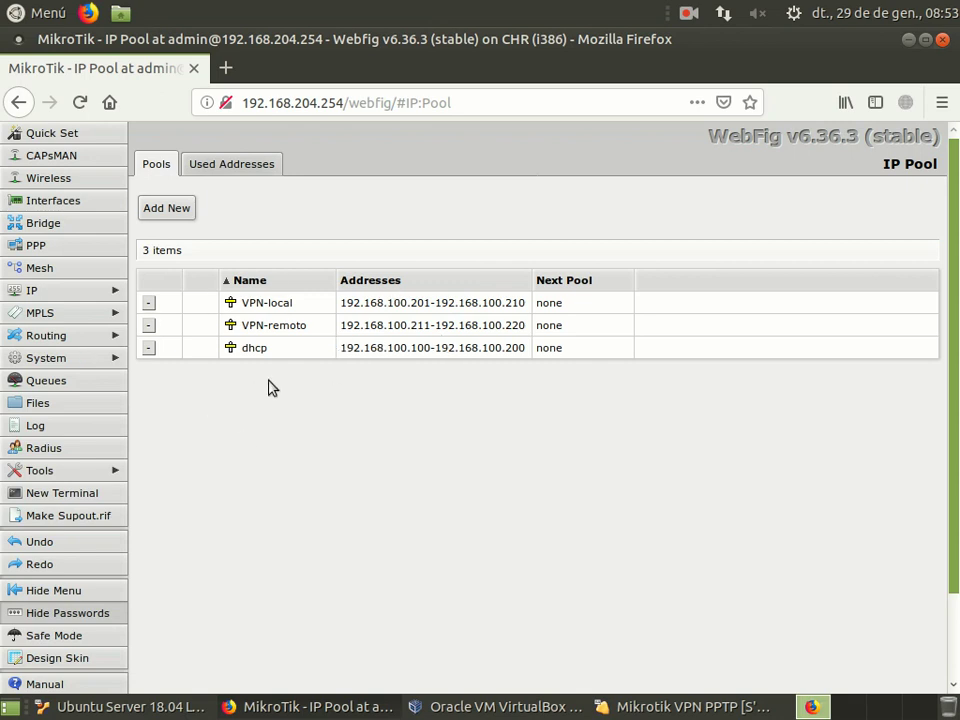
pyautogui.click(52, 248)
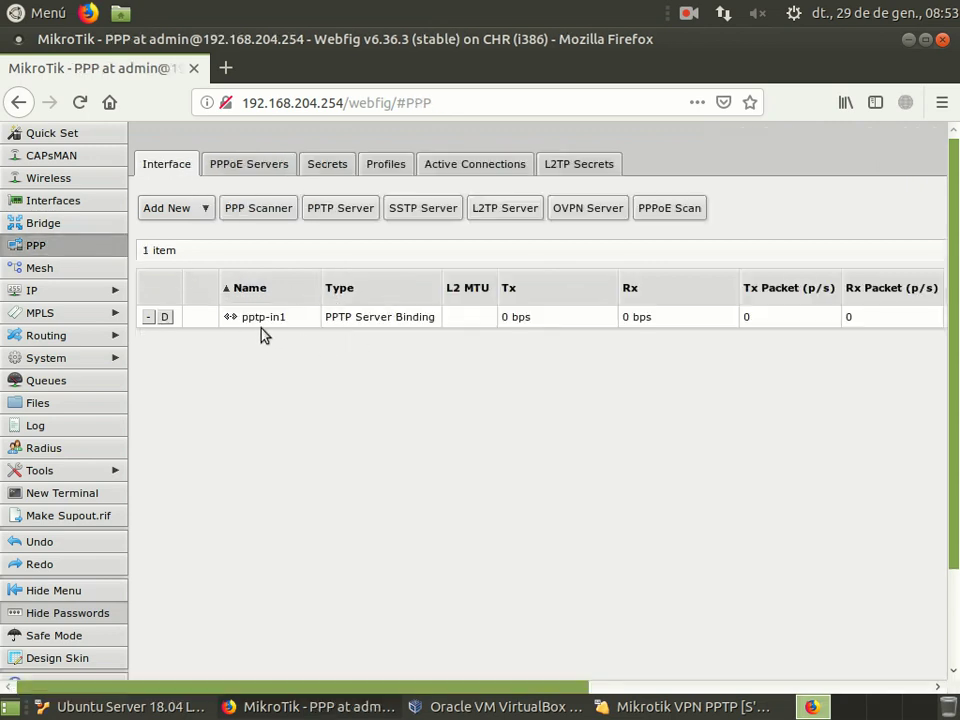
# Step: Check the Interfaces list, then return to PPP's interface tab showing pptp-in1
pyautogui.click(47, 204)
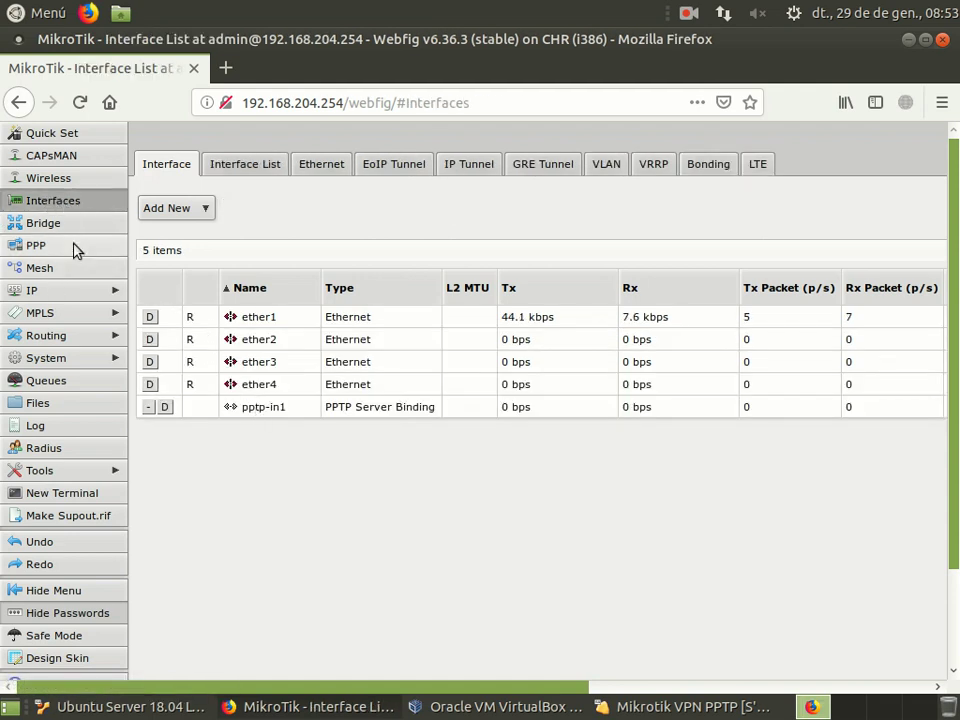
pyautogui.click(20, 246)
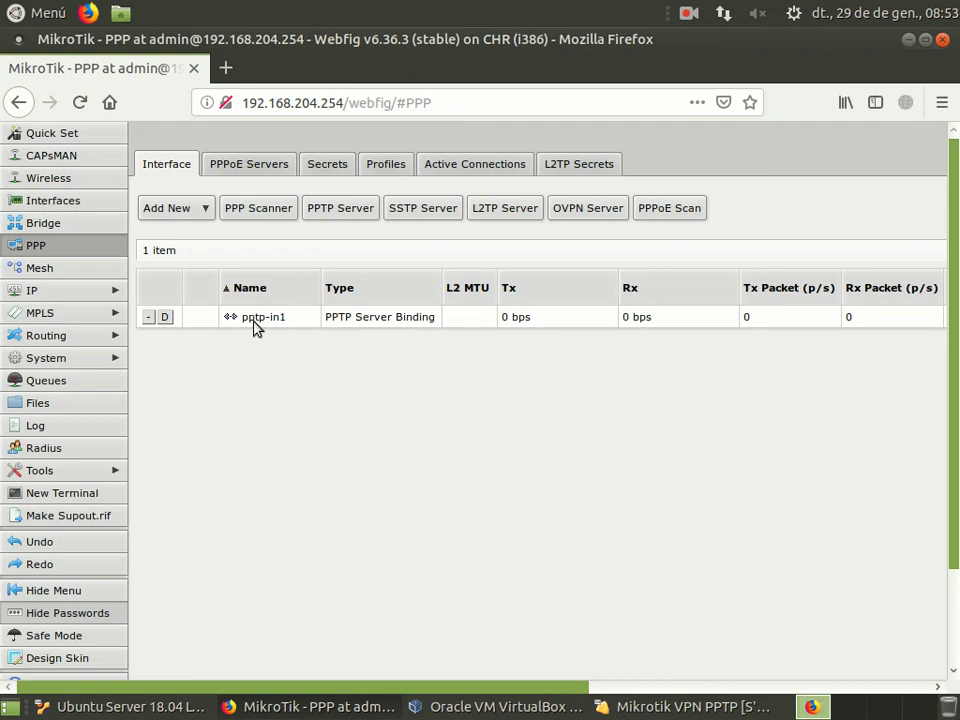
# Step: Start a new PPP profile named VPN-enc
pyautogui.click(390, 167)
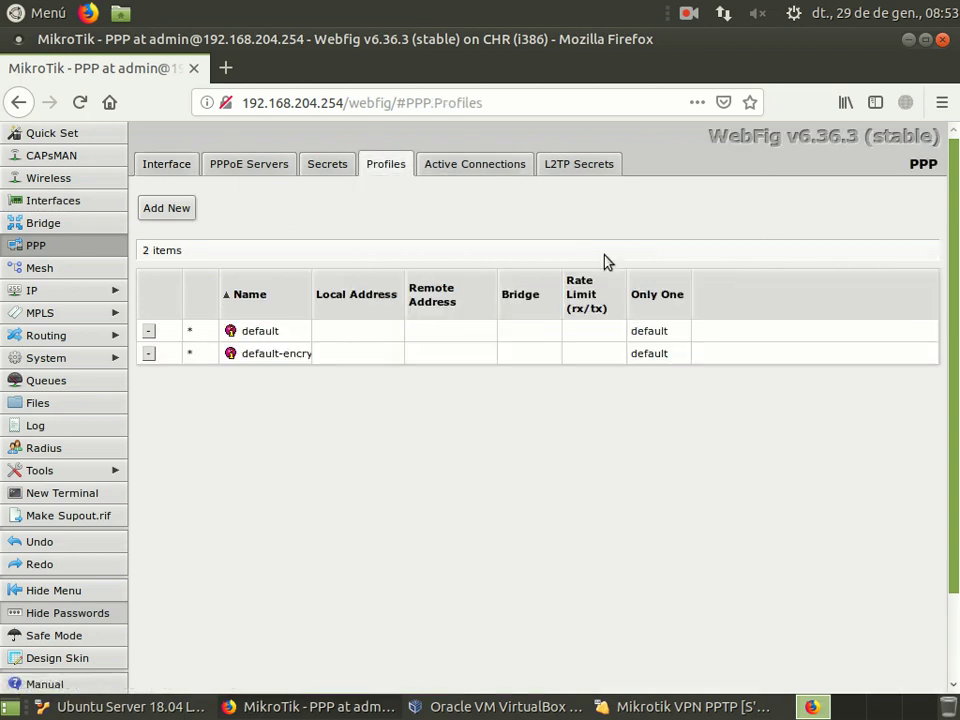
pyautogui.moveTo(311, 295); pyautogui.dragTo(350, 290)
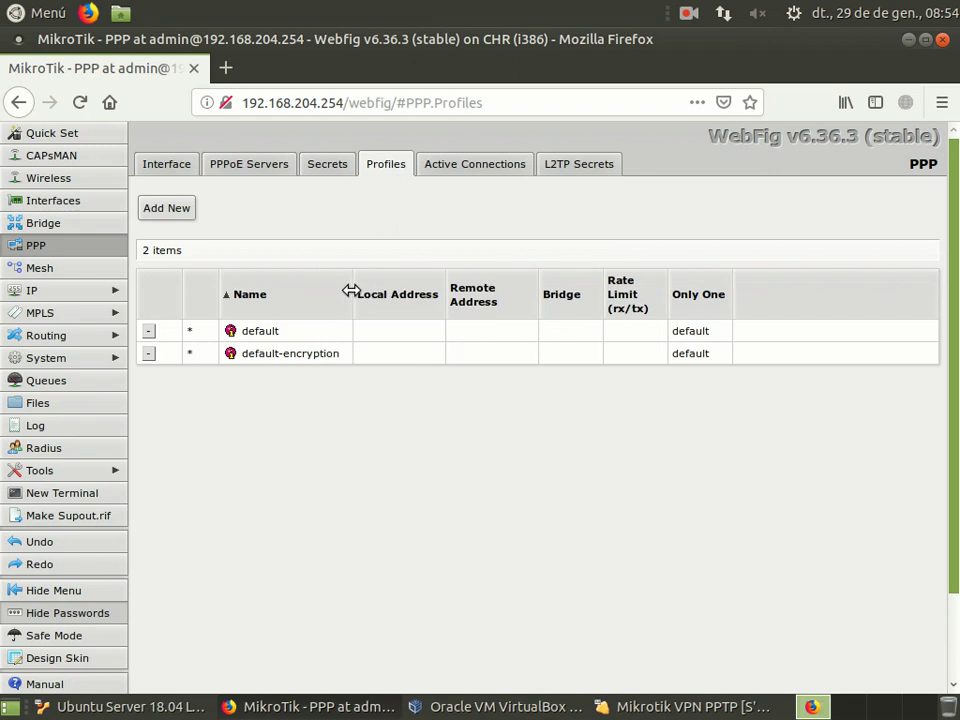
pyautogui.click(168, 208)
pyautogui.moveTo(435, 298); pyautogui.dragTo(352, 297)
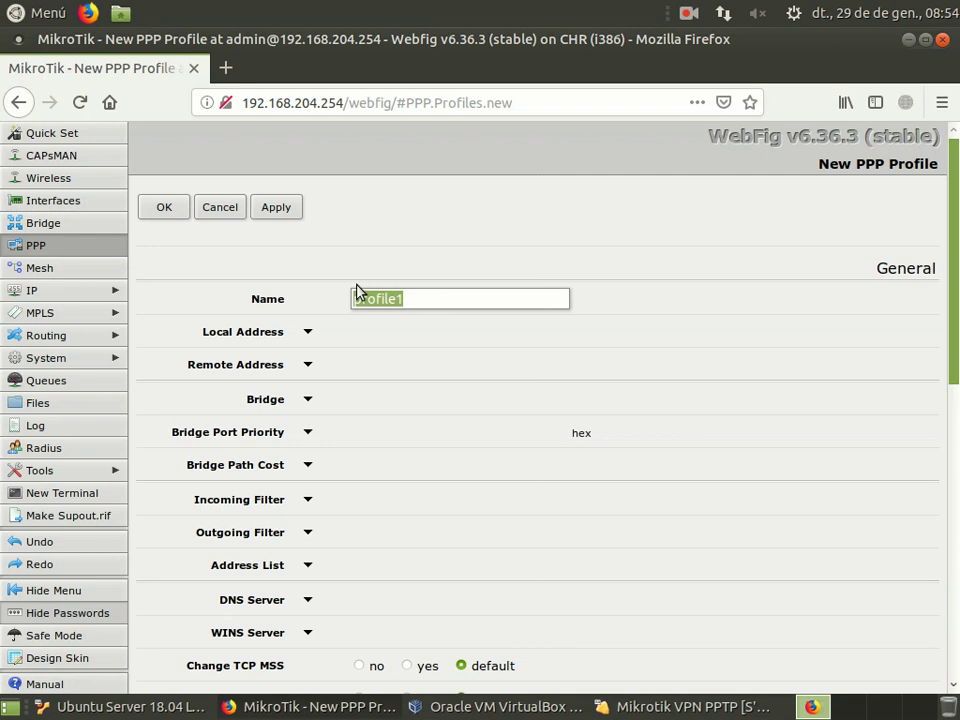
pyautogui.write('VPN')
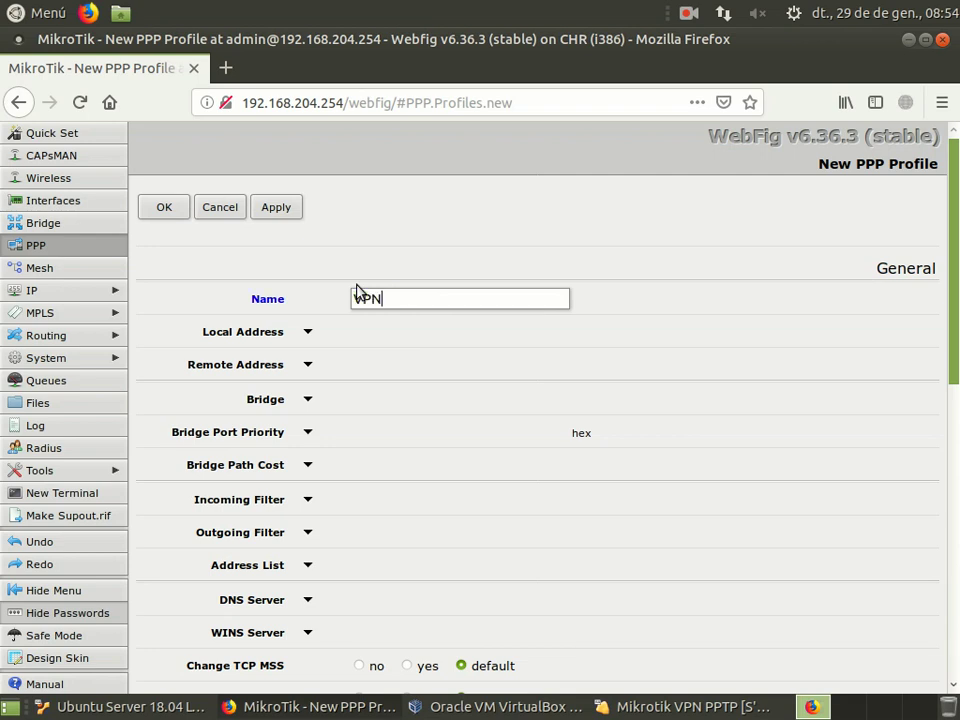
pyautogui.write('-enc')
# Step: Set VPN-enc's local address pool to VPN-local and remote address pool to VPN-remoto
pyautogui.click(306, 334)
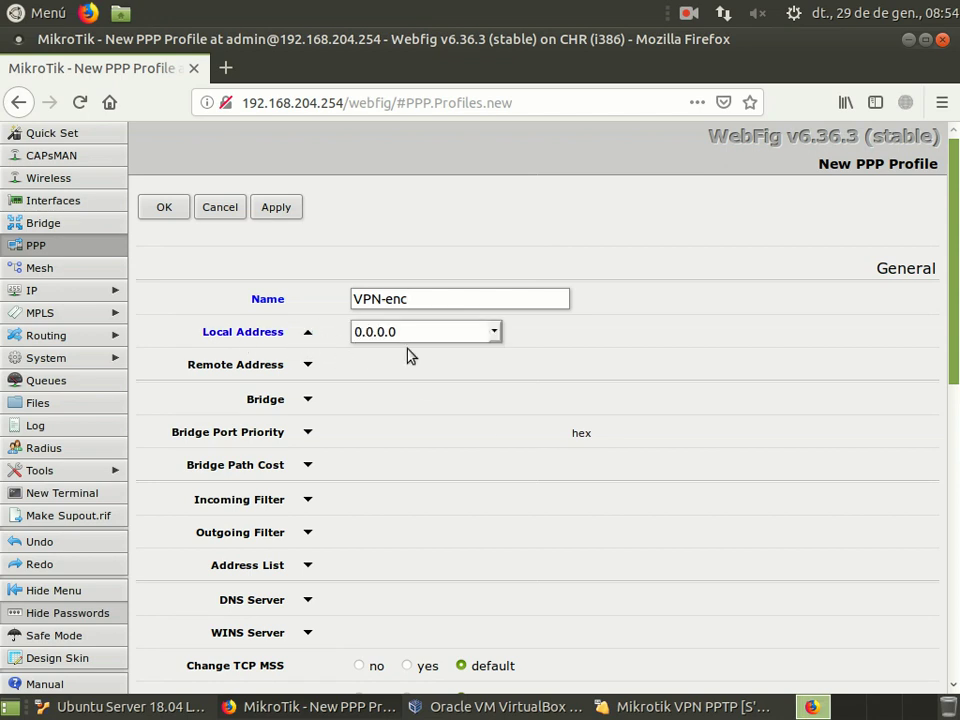
pyautogui.click(495, 333)
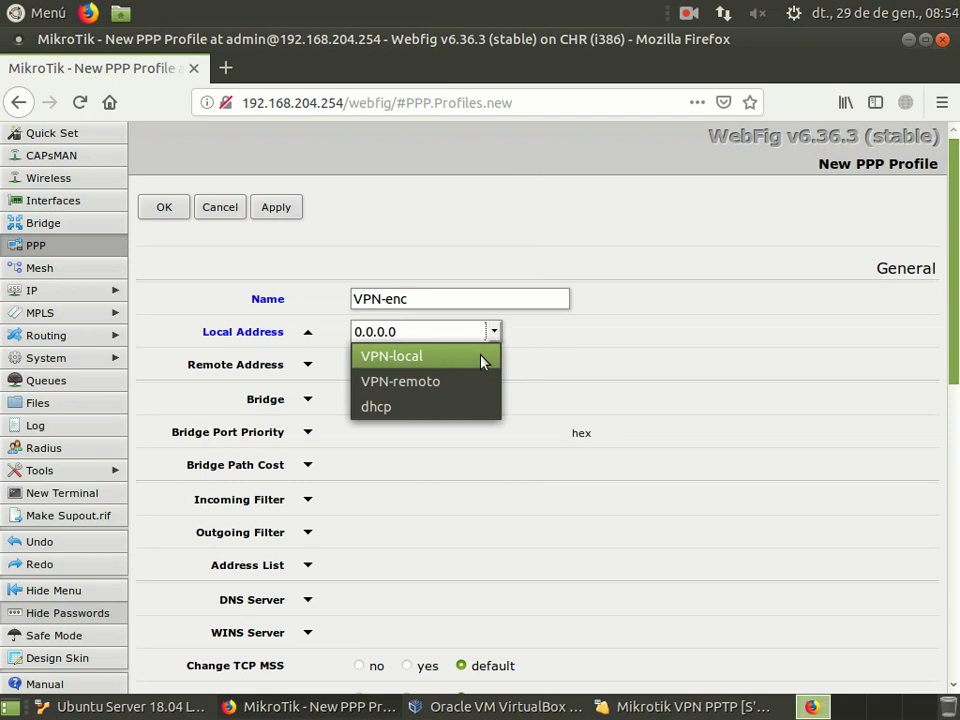
pyautogui.click(482, 361)
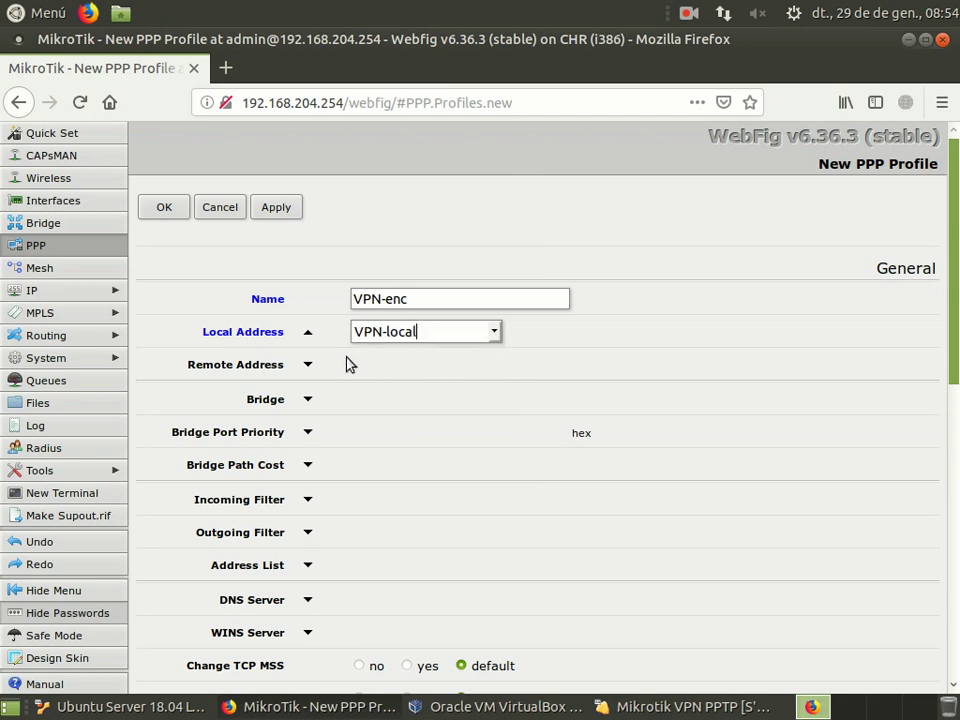
pyautogui.click(308, 366)
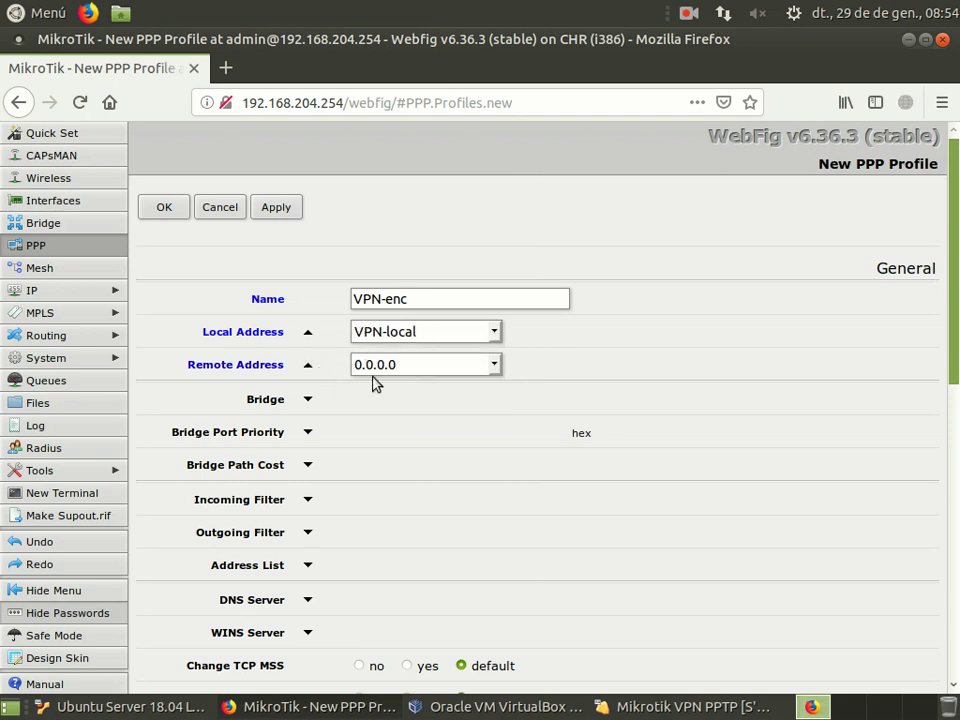
pyautogui.click(495, 365)
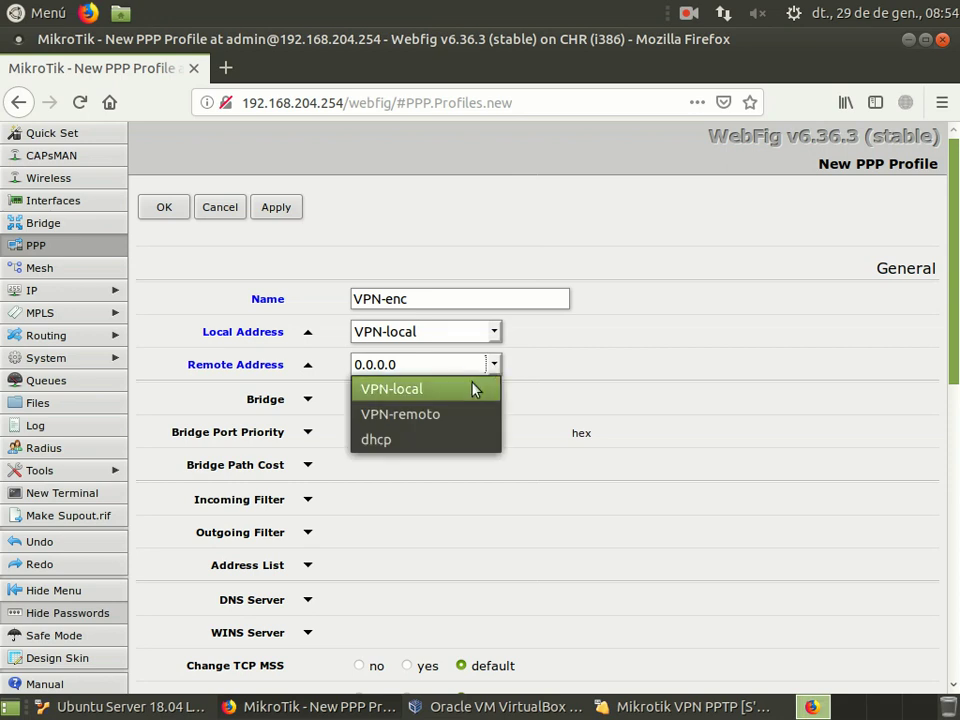
pyautogui.click(475, 414)
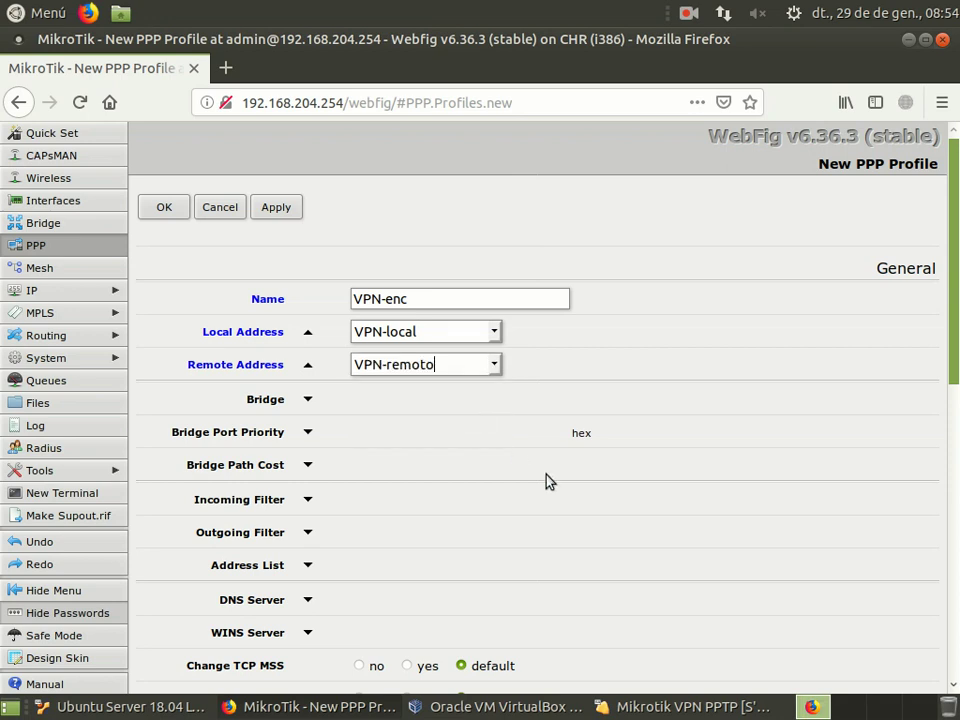
# Step: Turn on encryption for VPN-enc and save the profile
pyautogui.scroll(-5, 550, 483)
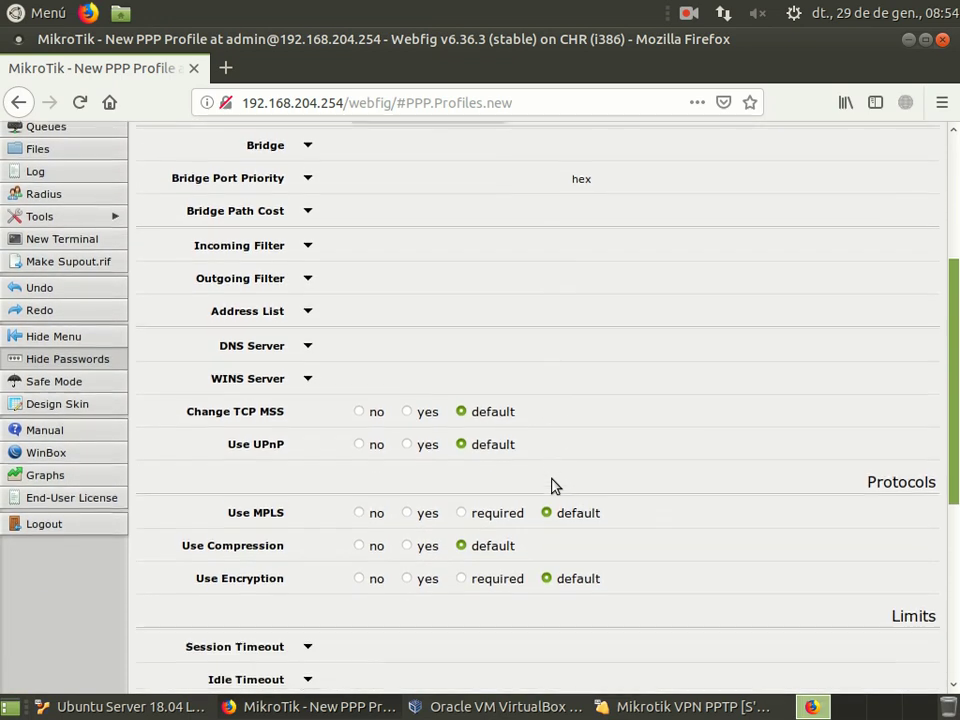
pyautogui.scroll(-1, 553, 487)
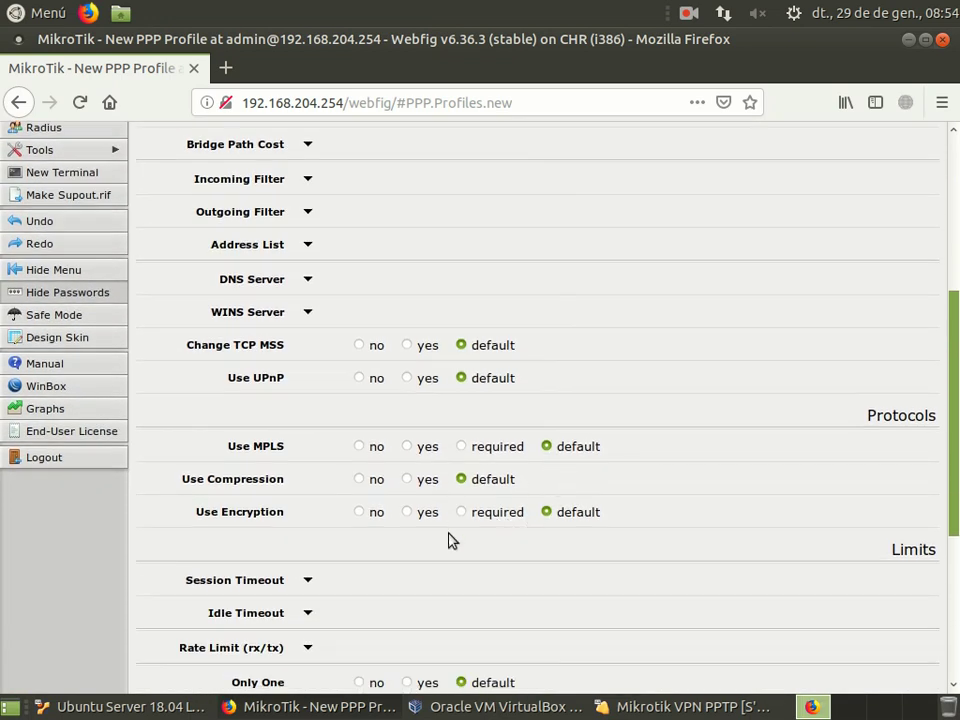
pyautogui.click(407, 512)
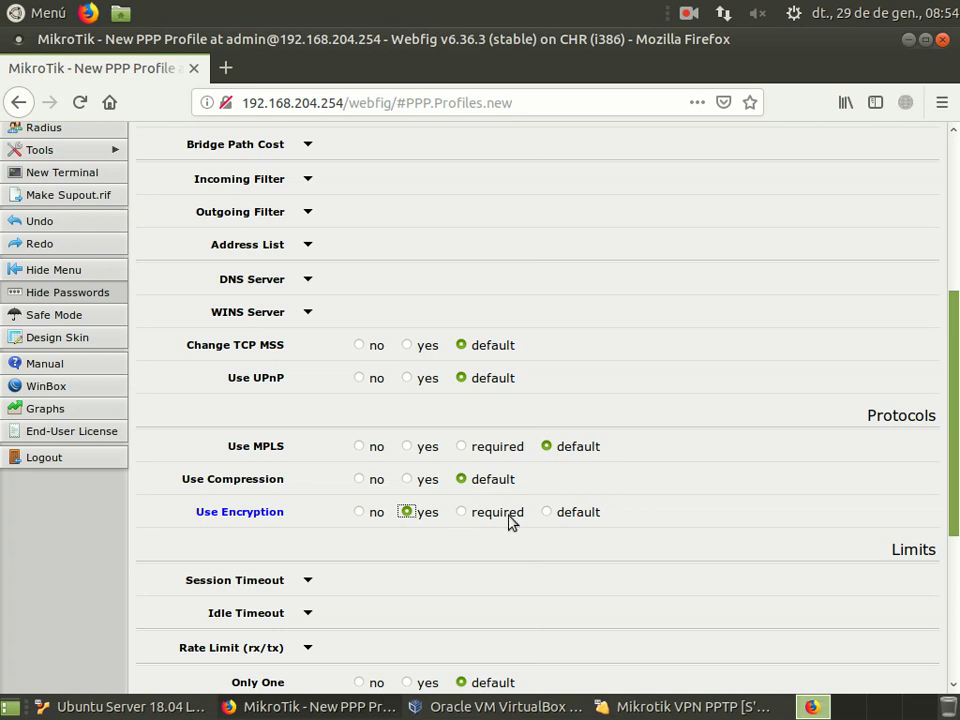
pyautogui.scroll(5, 510, 522)
pyautogui.click(167, 209)
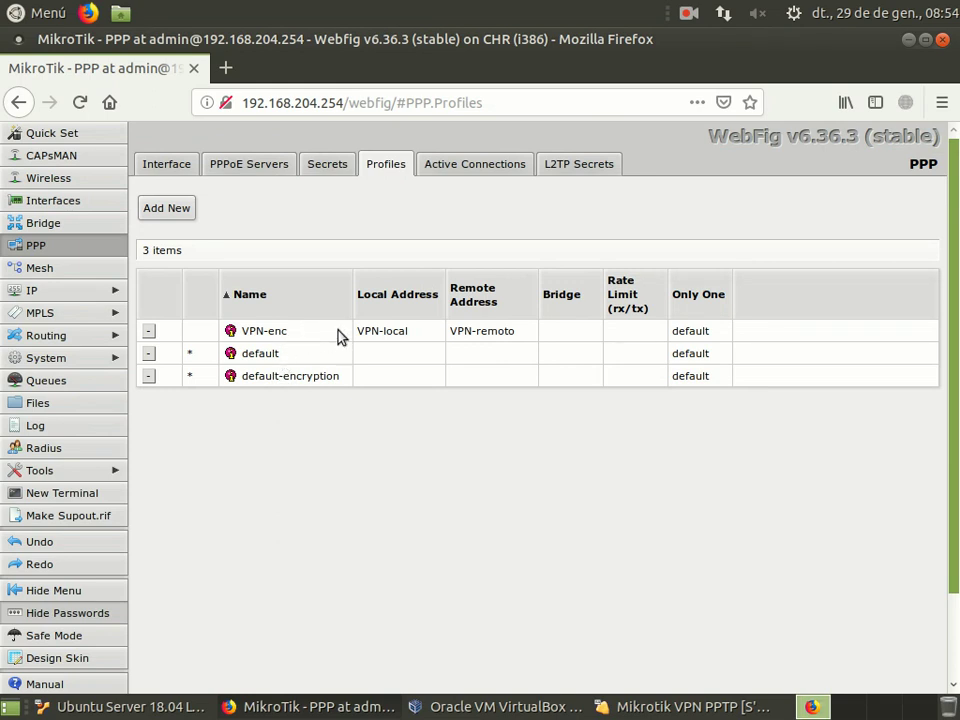
# Step: Add a new PPP secret, replacing the default name with the VPN user's name and setting a password
pyautogui.click(334, 178)
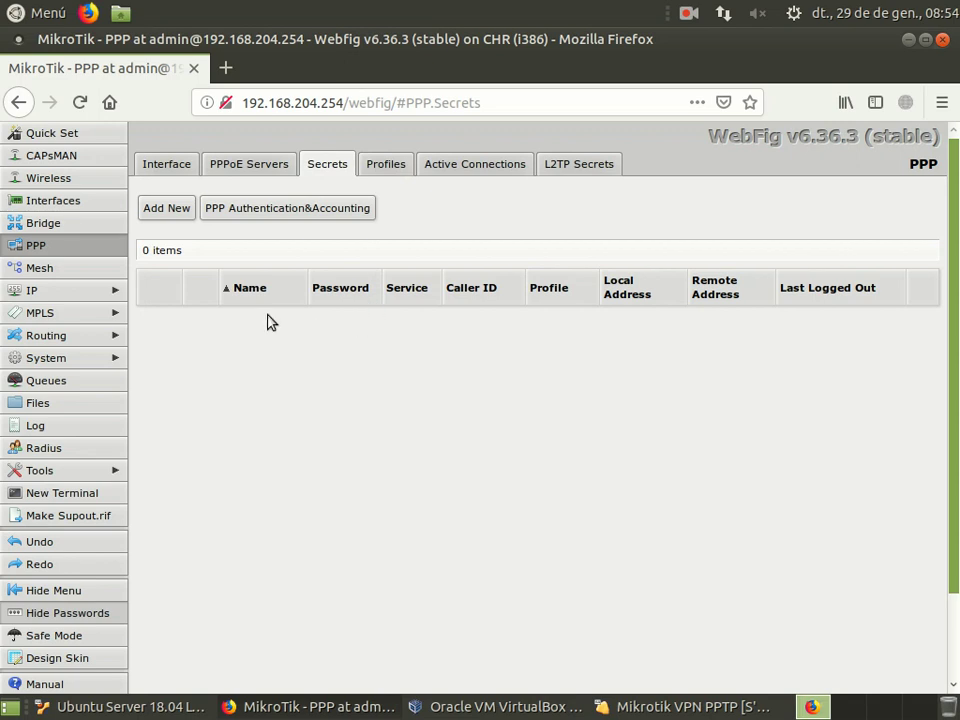
pyautogui.click(174, 212)
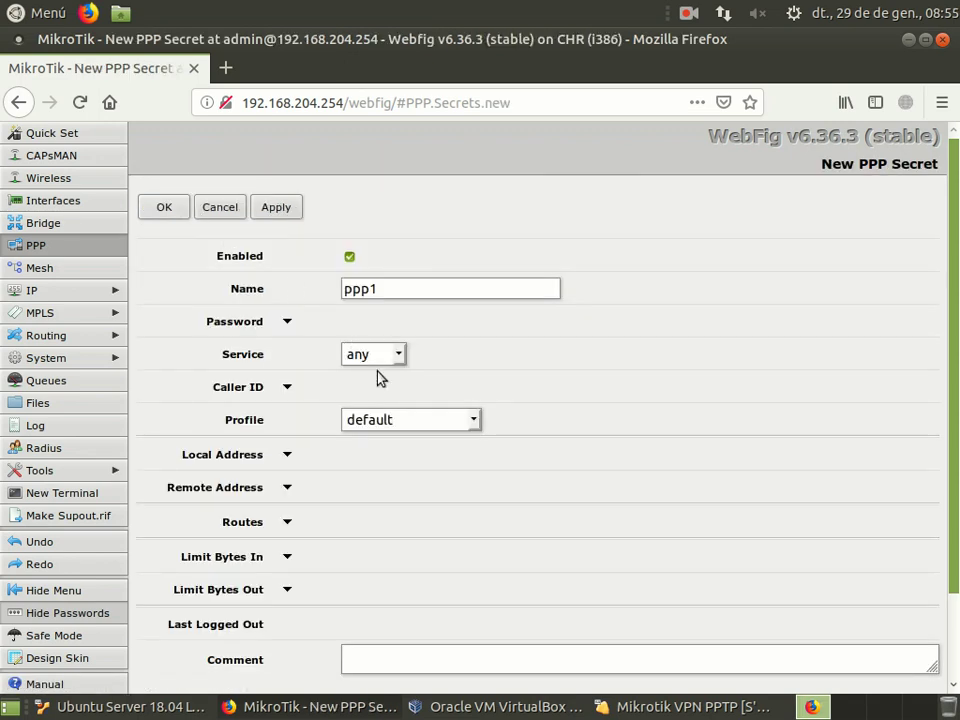
pyautogui.click(395, 287)
pyautogui.moveTo(405, 286); pyautogui.dragTo(342, 286)
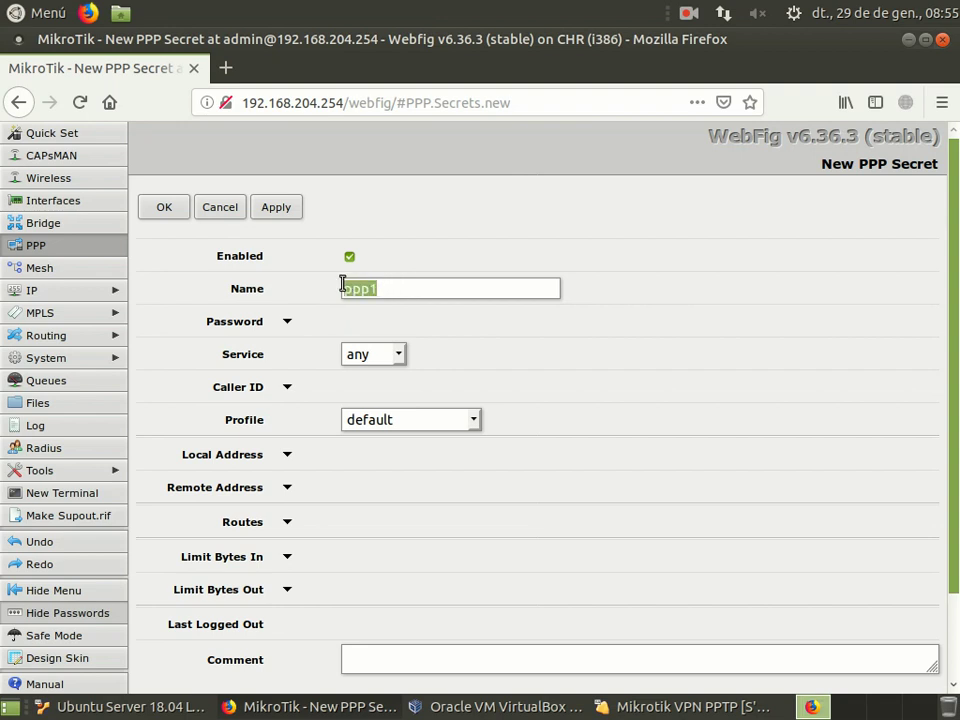
pyautogui.write('vicente')
pyautogui.click(287, 321)
pyautogui.write('123456')
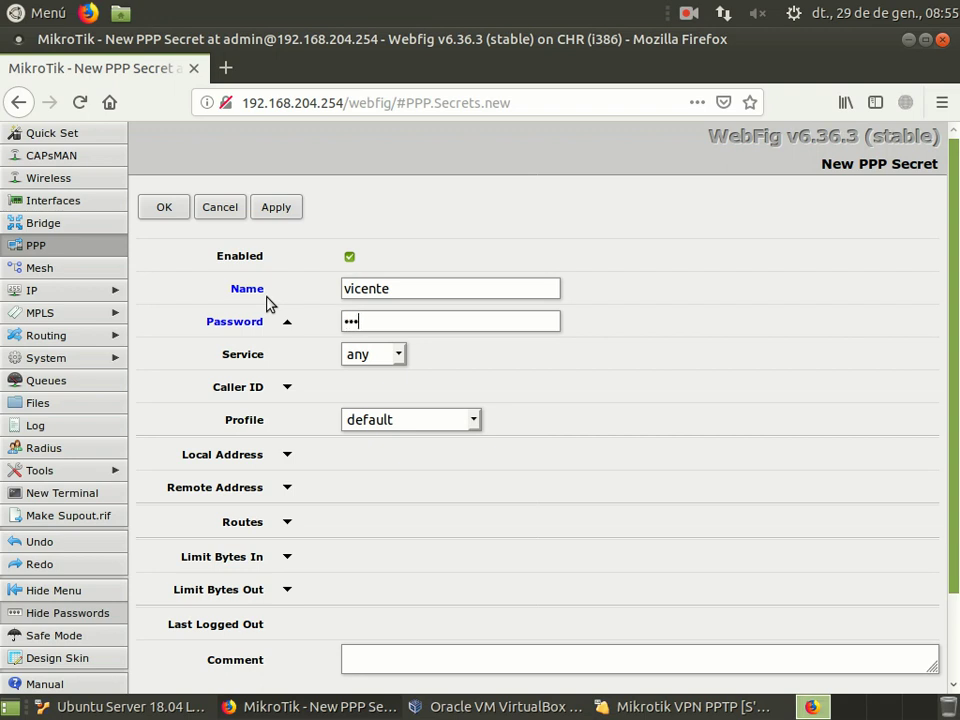
# Step: Limit the secret to the pptp service with the VPN-enc profile, save it, and return to PPP interfaces
pyautogui.click(398, 358)
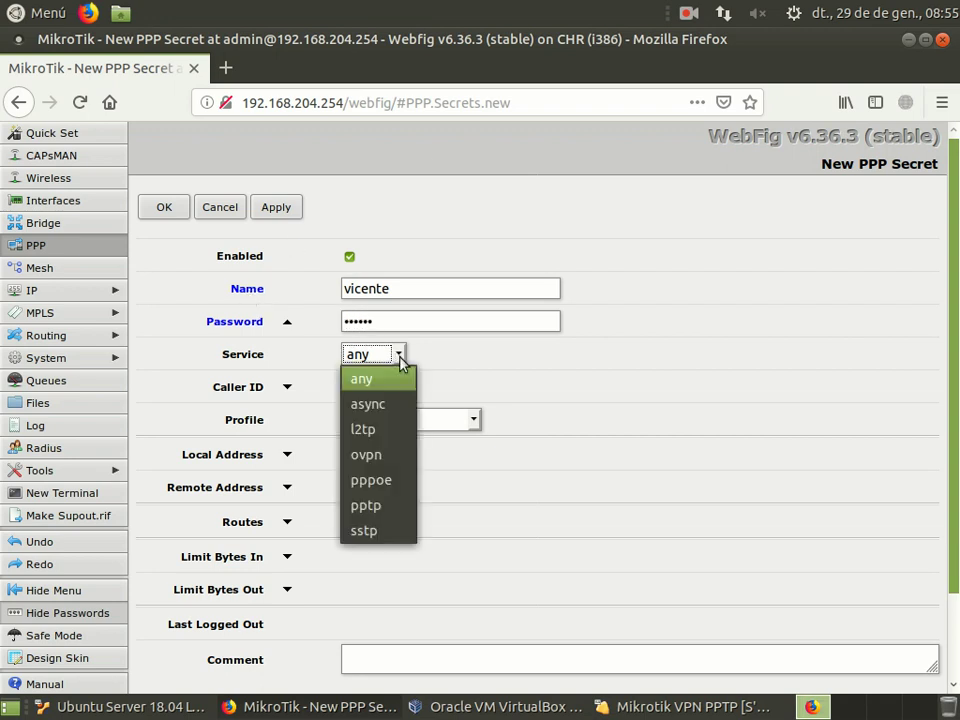
pyautogui.click(390, 515)
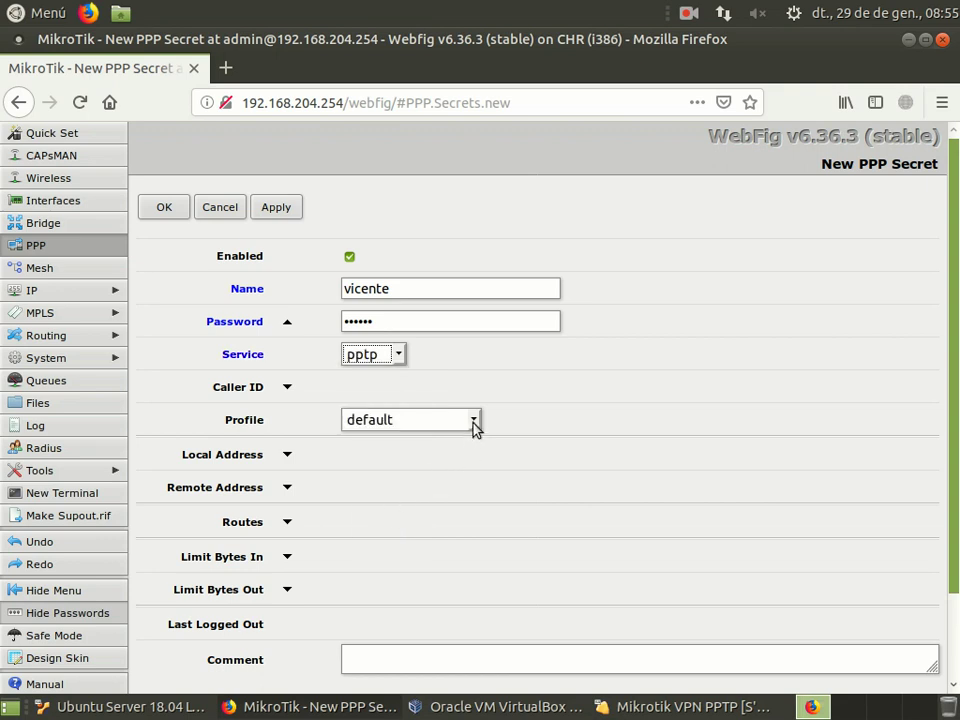
pyautogui.click(474, 422)
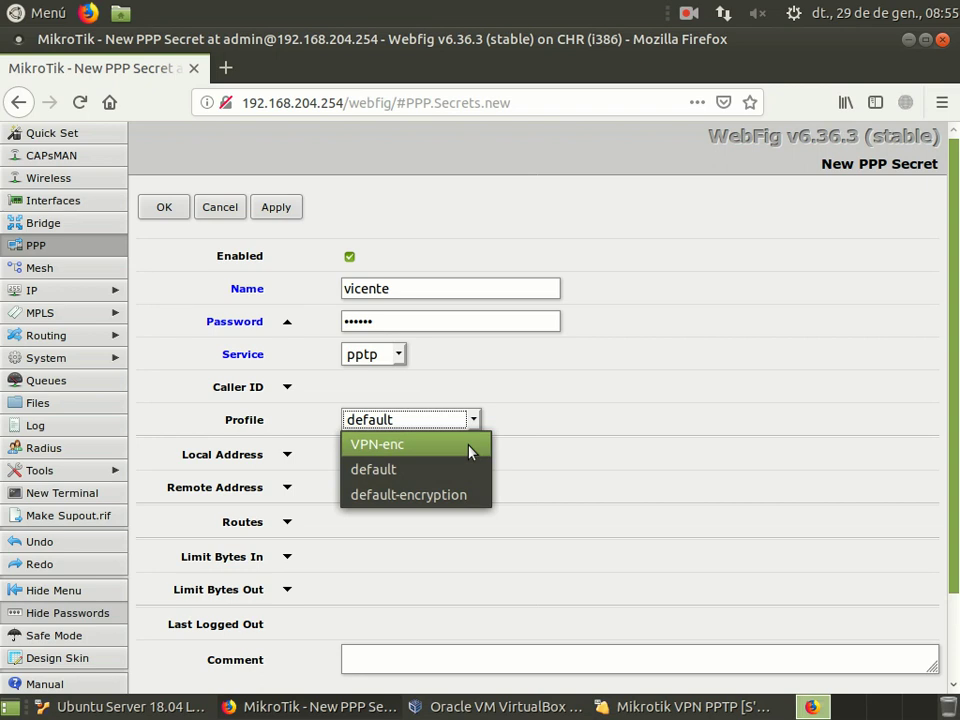
pyautogui.click(471, 452)
pyautogui.scroll(-2, 513, 465)
pyautogui.scroll(2, 514, 469)
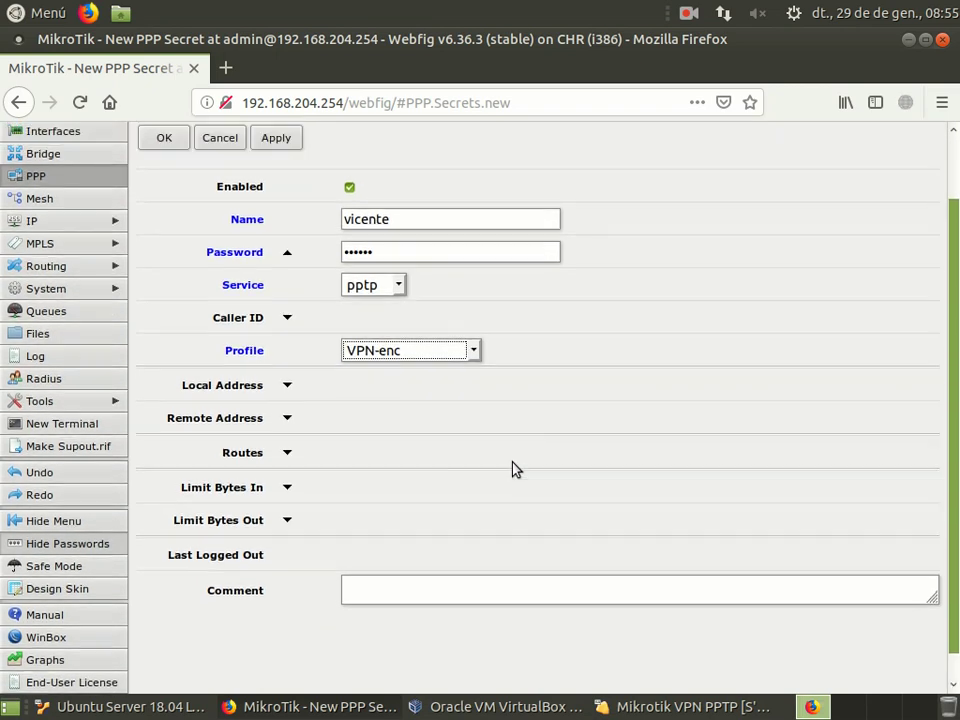
pyautogui.click(150, 210)
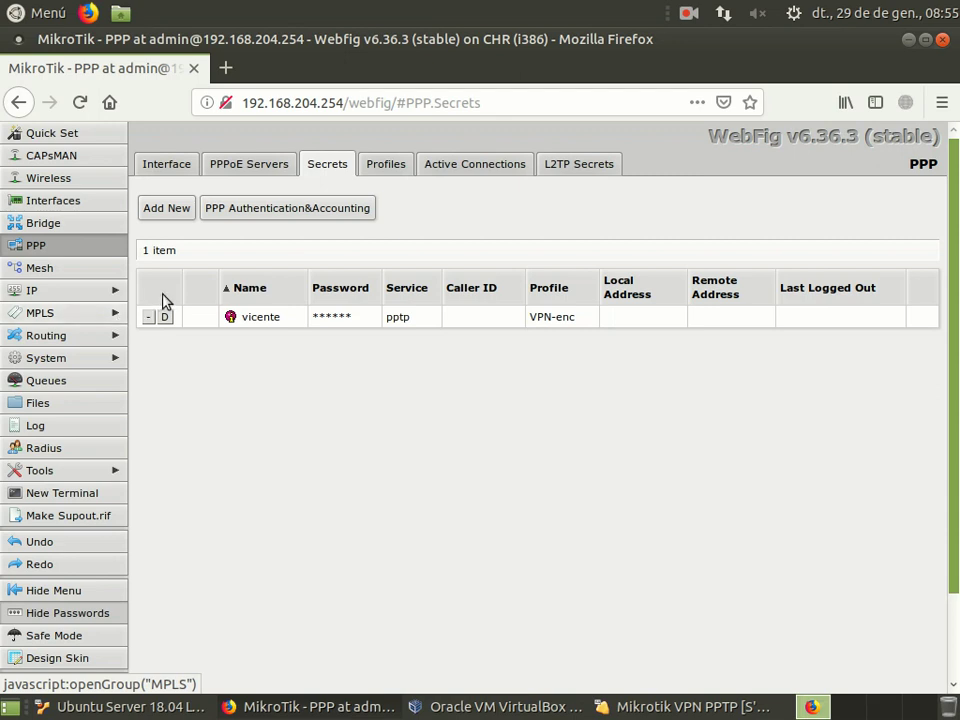
pyautogui.click(180, 173)
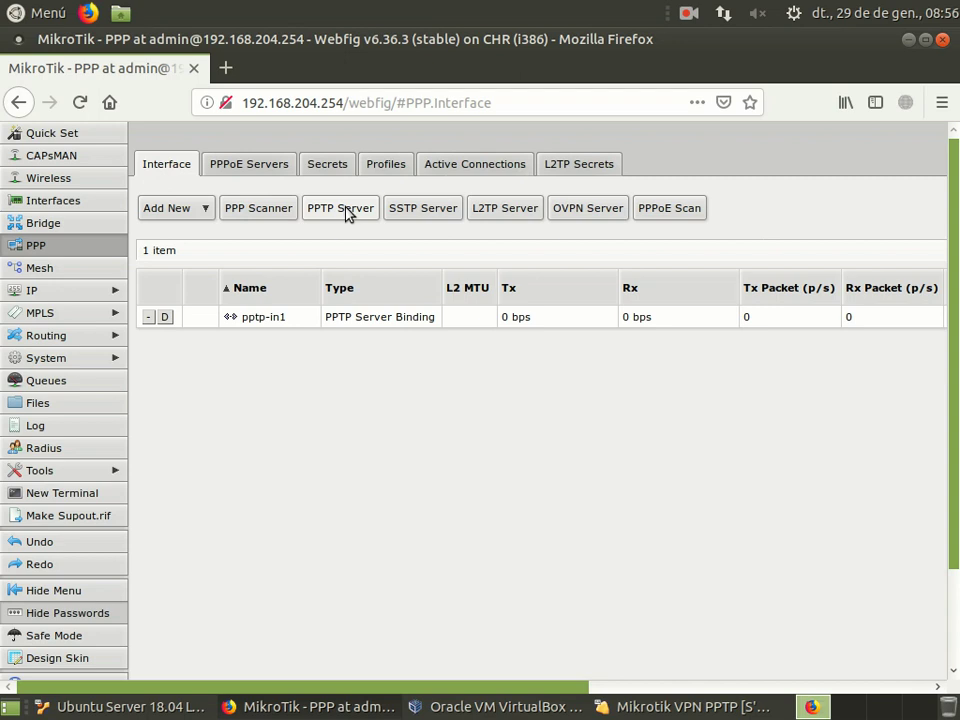
# Step: Enable the PPTP server with VPN-enc as its default profile, save, then go to Interfaces
pyautogui.click(348, 212)
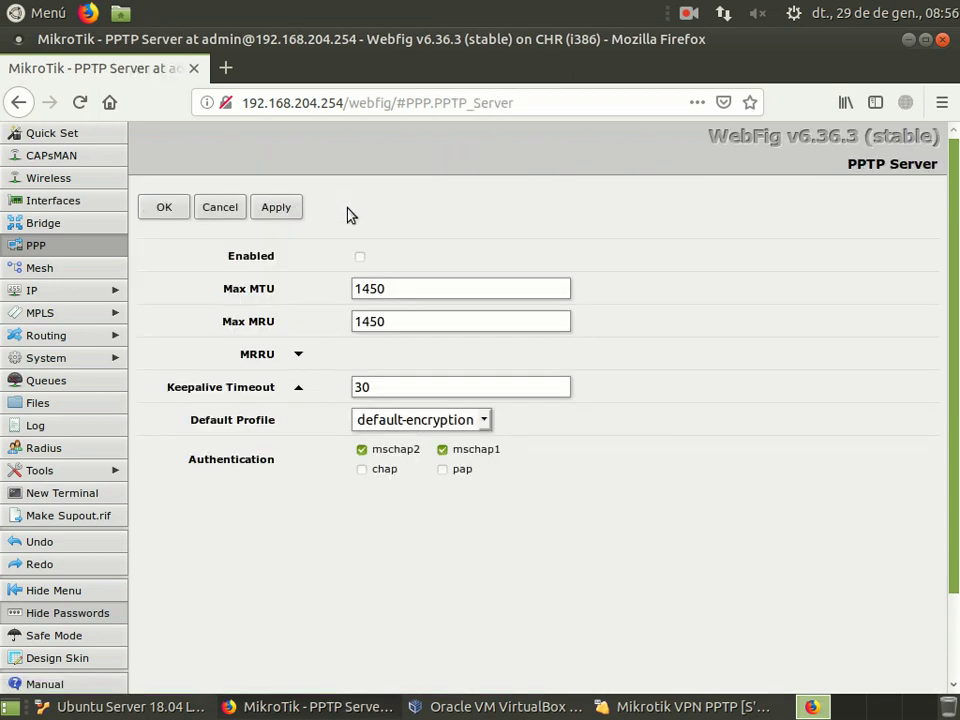
pyautogui.click(360, 258)
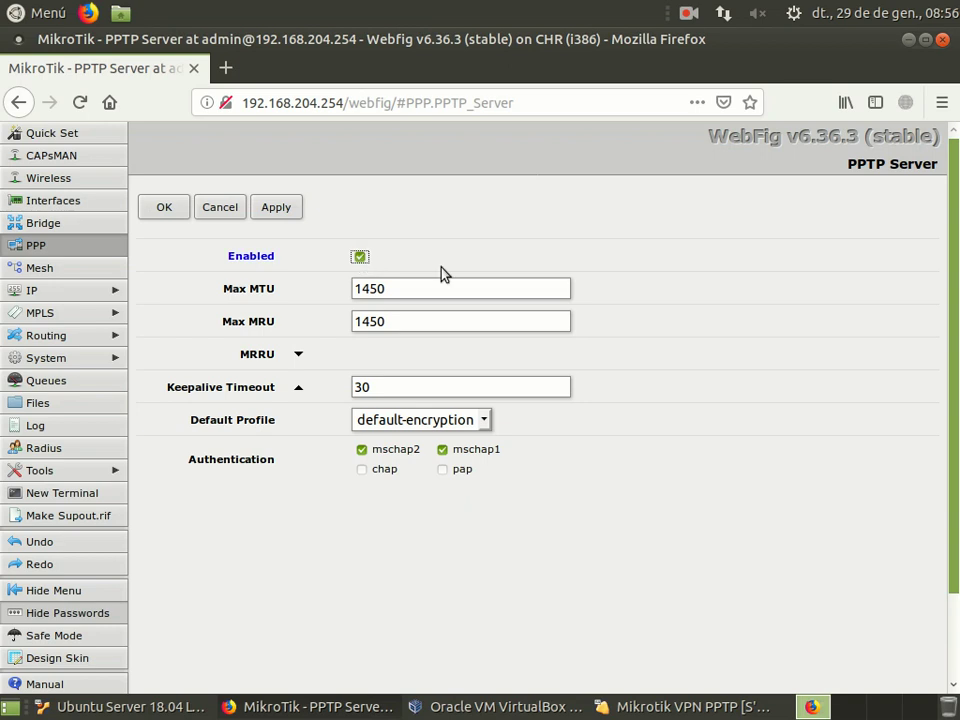
pyautogui.click(482, 426)
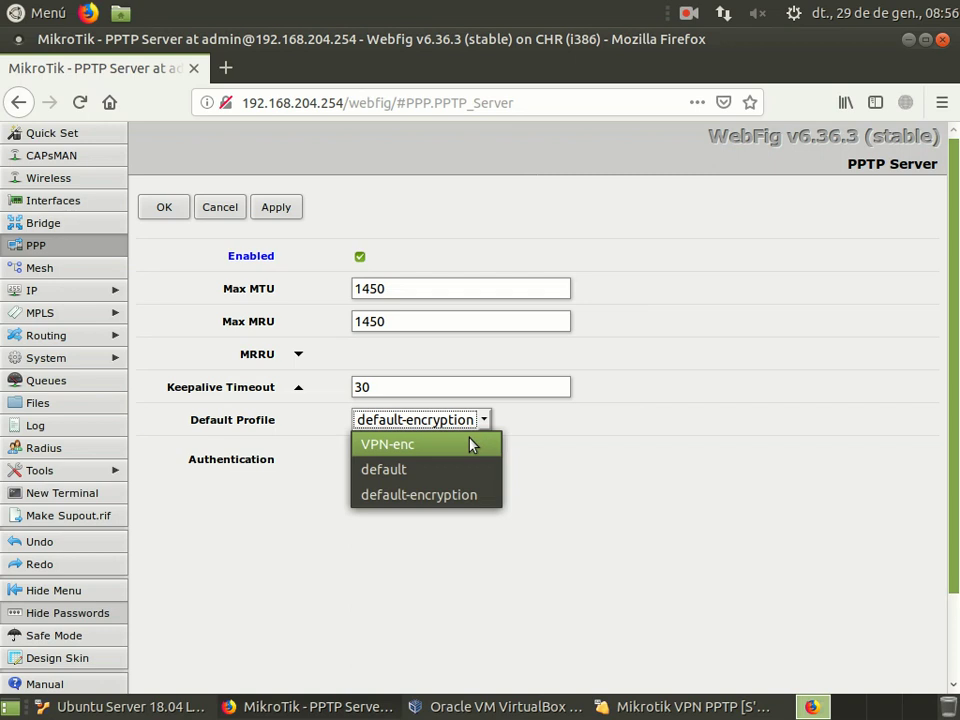
pyautogui.click(399, 449)
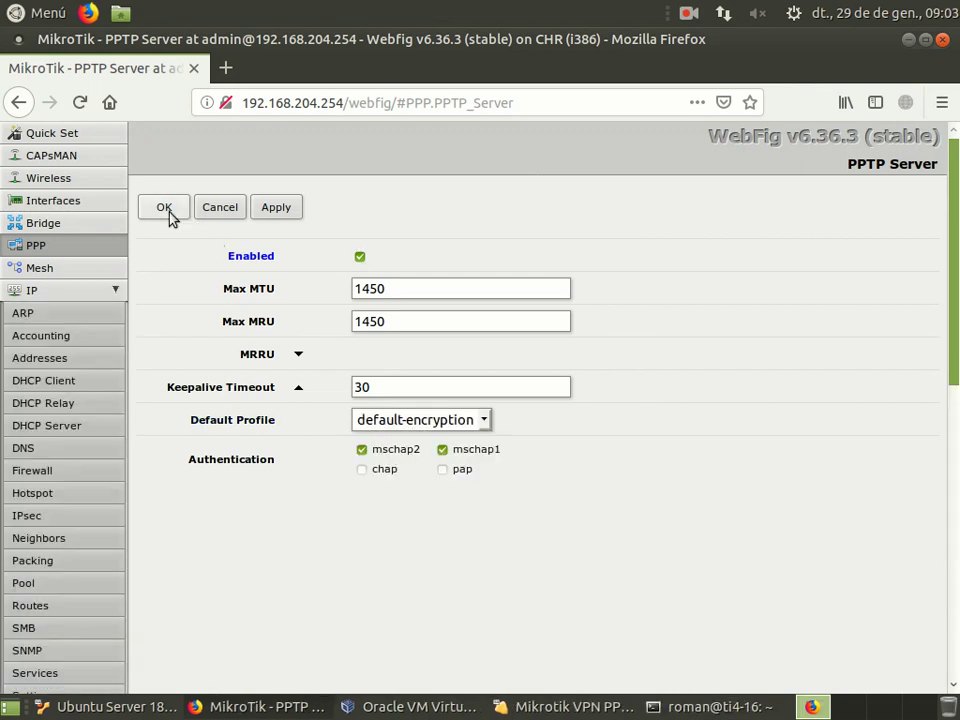
pyautogui.click(168, 211)
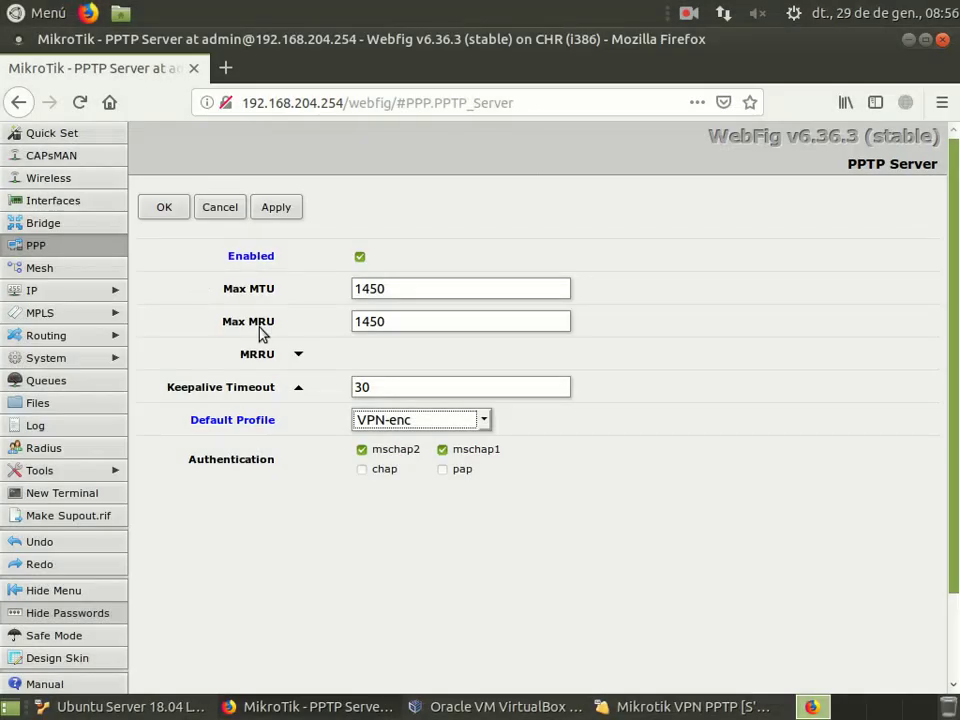
pyautogui.click(100, 205)
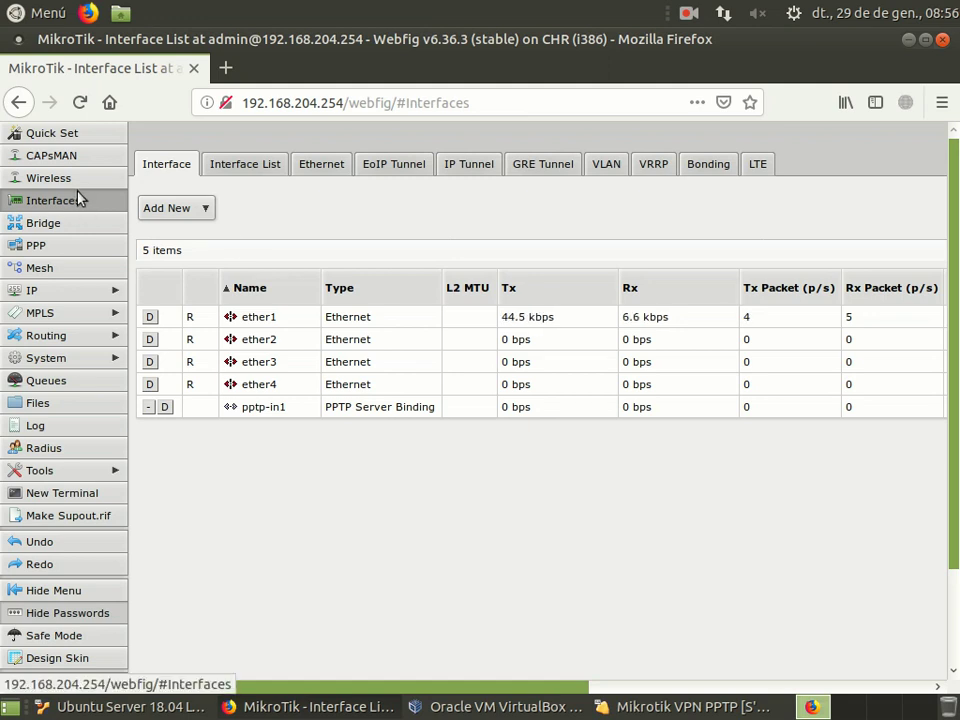
# Step: Change ether2's ARP mode to proxy-arp and save the interface
pyautogui.click(266, 340)
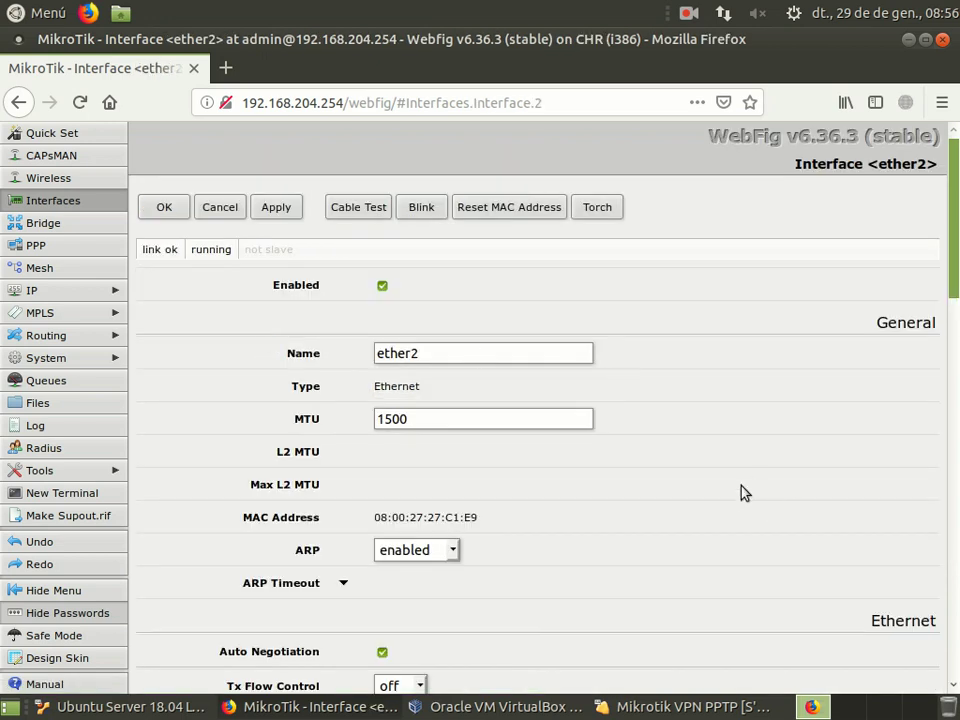
pyautogui.scroll(-2, 742, 492)
pyautogui.click(454, 442)
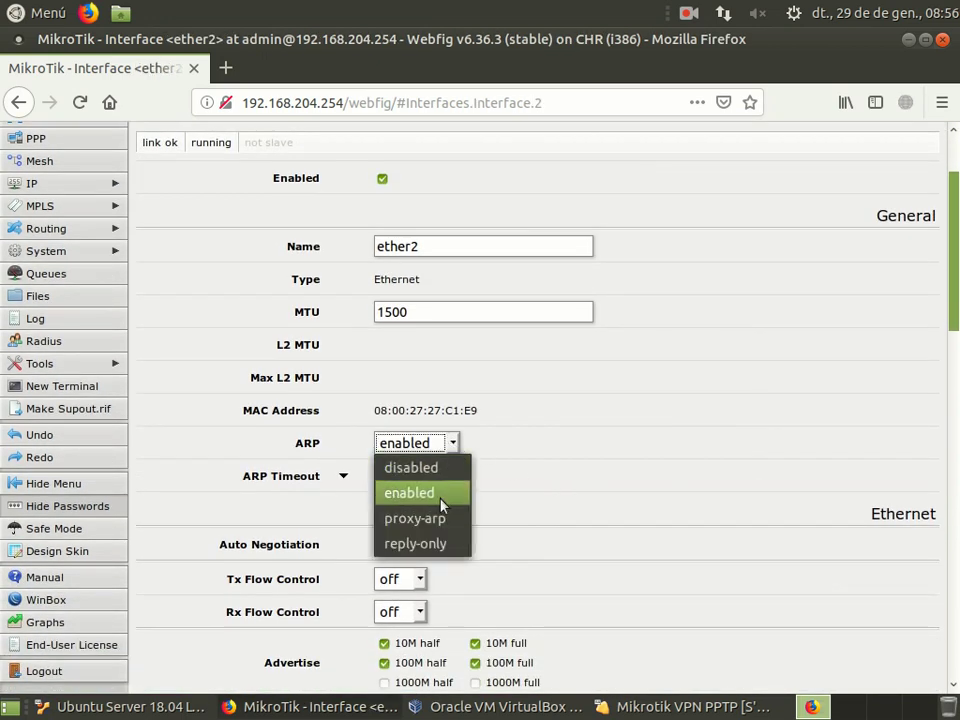
pyautogui.click(438, 521)
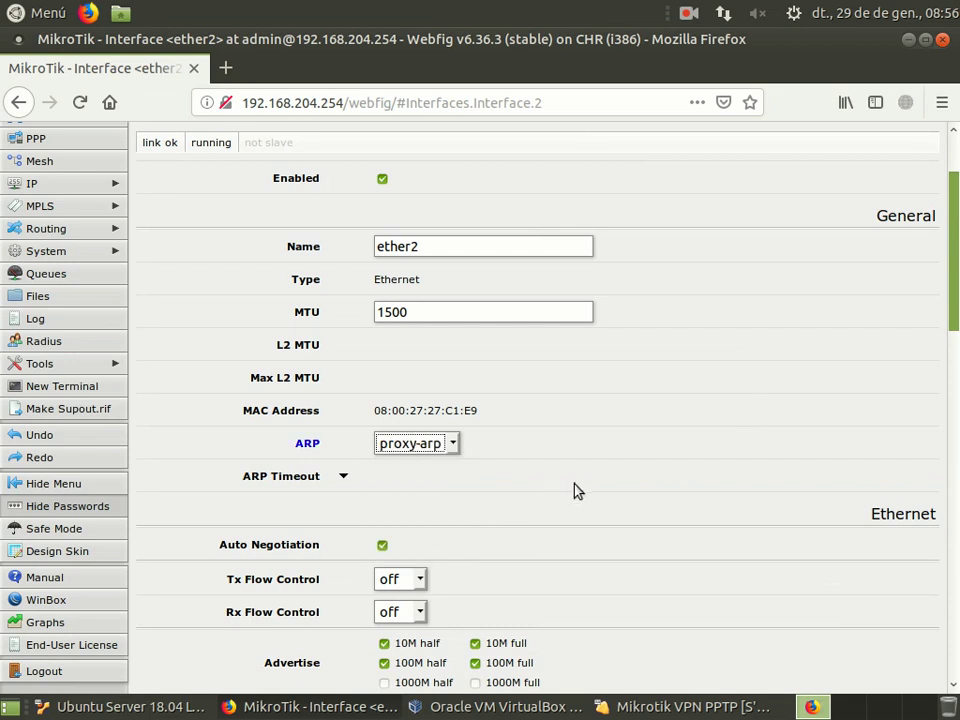
pyautogui.scroll(2, 574, 491)
pyautogui.click(165, 207)
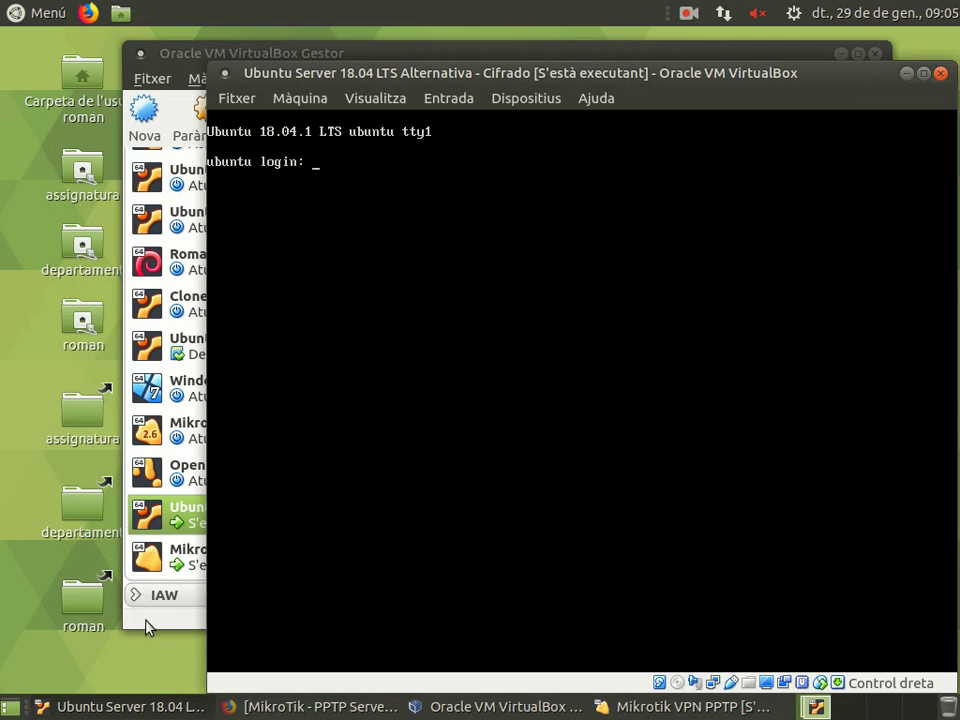
# Step: Launch the Ubuntu Mate 18.04 LTS virtual machine from VirtualBox Manager
pyautogui.click(190, 560)
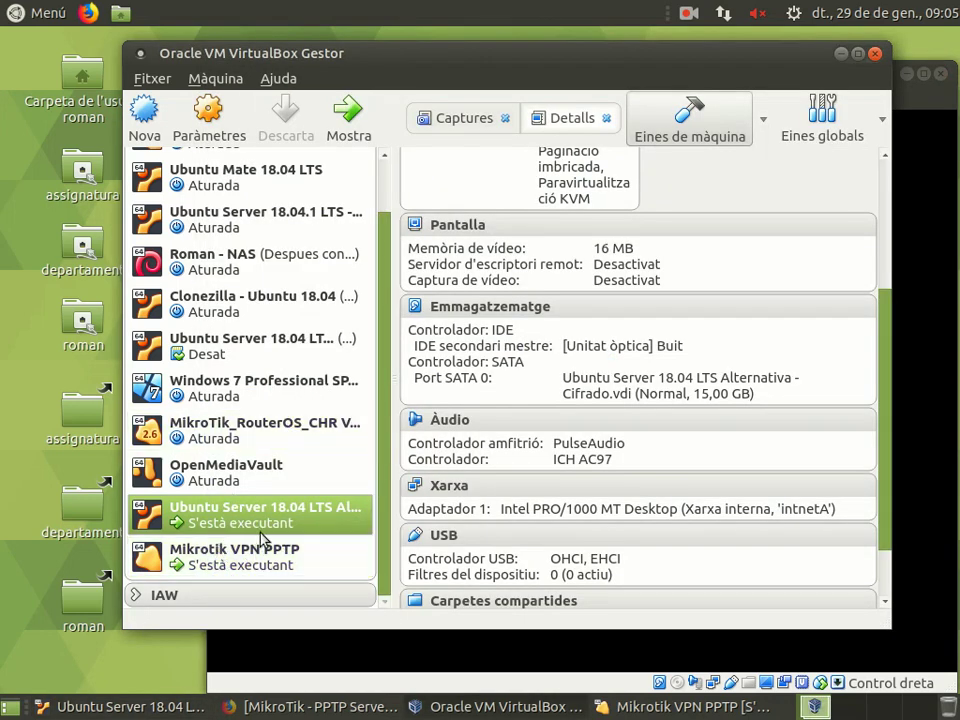
pyautogui.scroll(1, 260, 555)
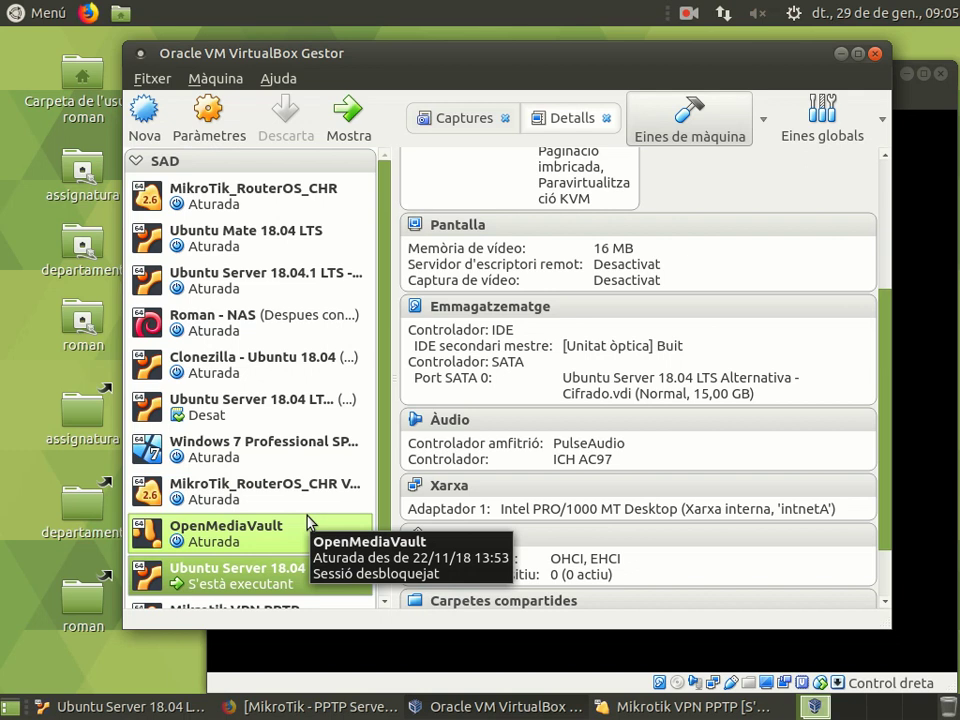
pyautogui.click(220, 247)
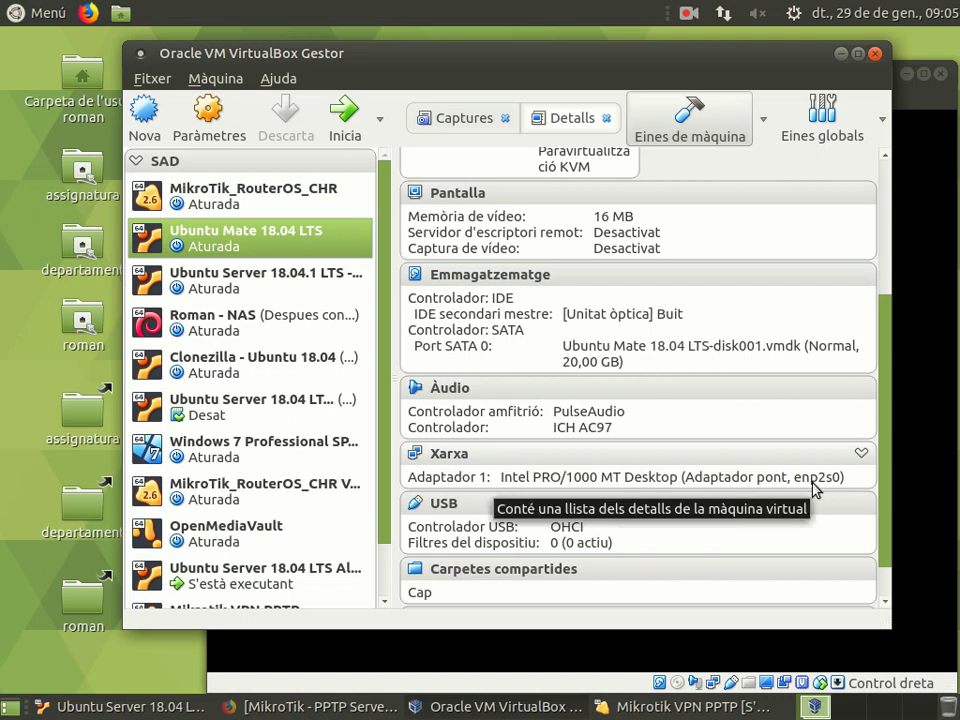
pyautogui.doubleClick(240, 238)
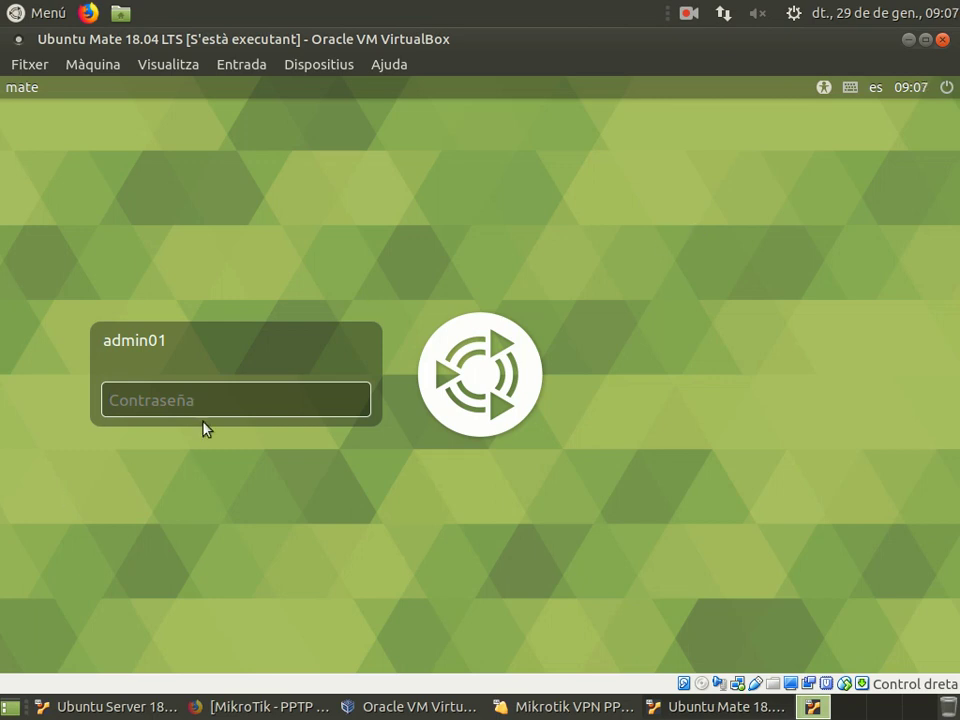
# Step: Log in with the account password, stop Welcome opening at login, and close it
pyautogui.write('a*****')
pyautogui.press('Return')
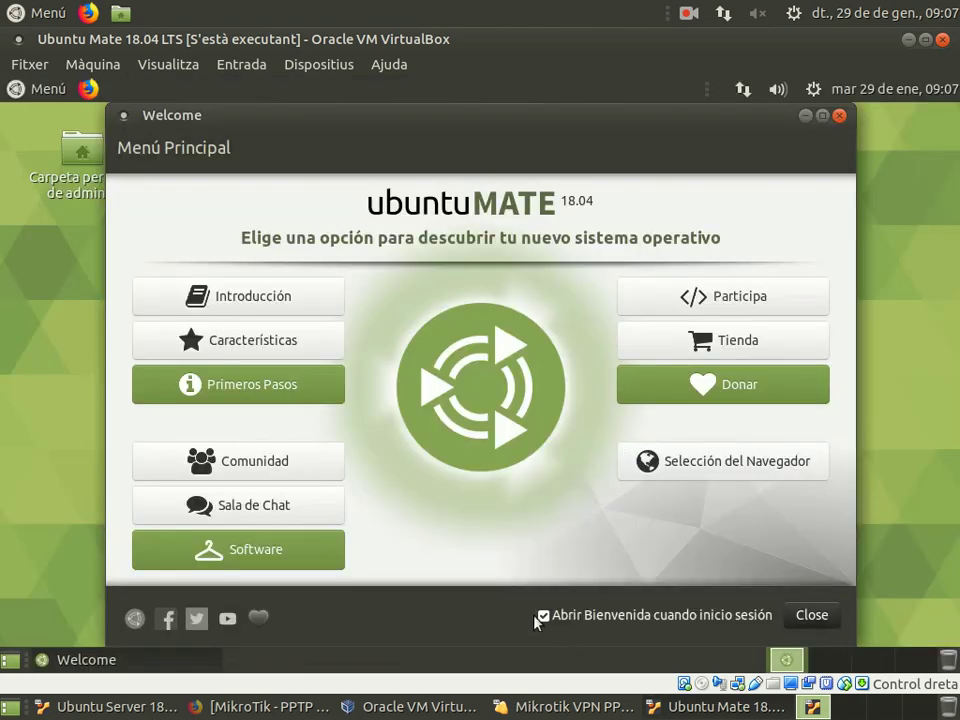
pyautogui.click(543, 617)
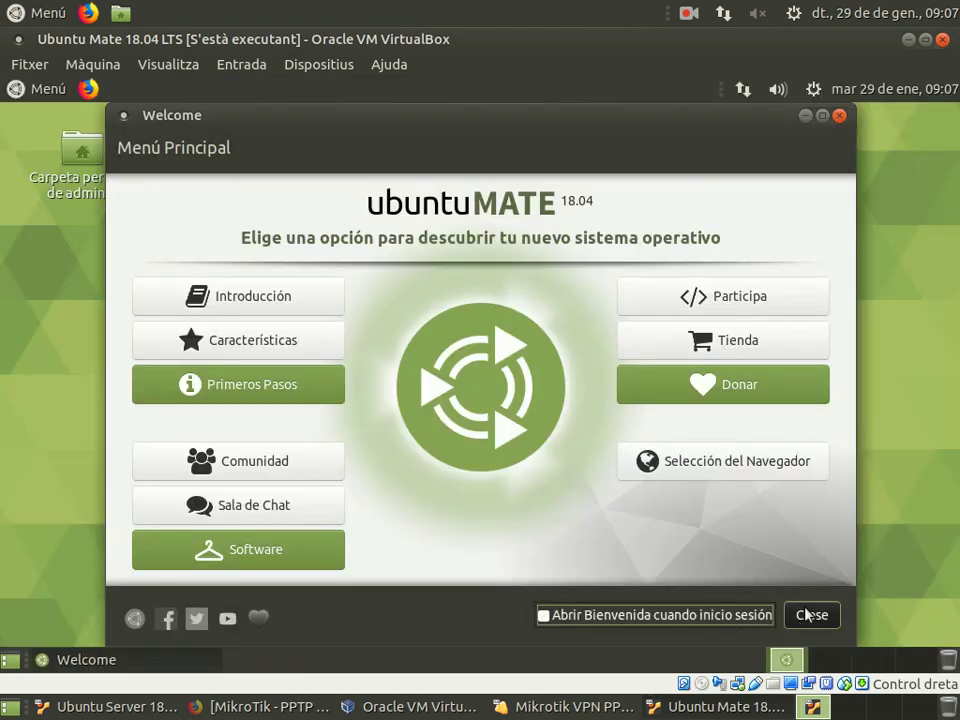
pyautogui.click(811, 617)
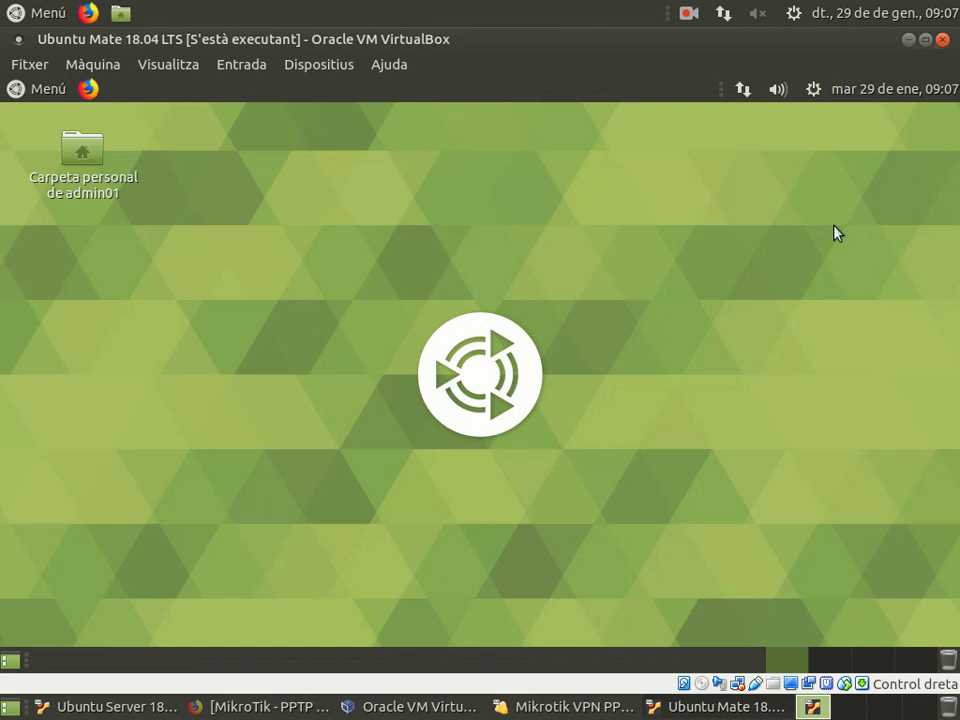
# Step: In the network connections editor, add a new connection of type Point-to-Point Tunneling Protocol (PPTP)
pyautogui.click(742, 89)
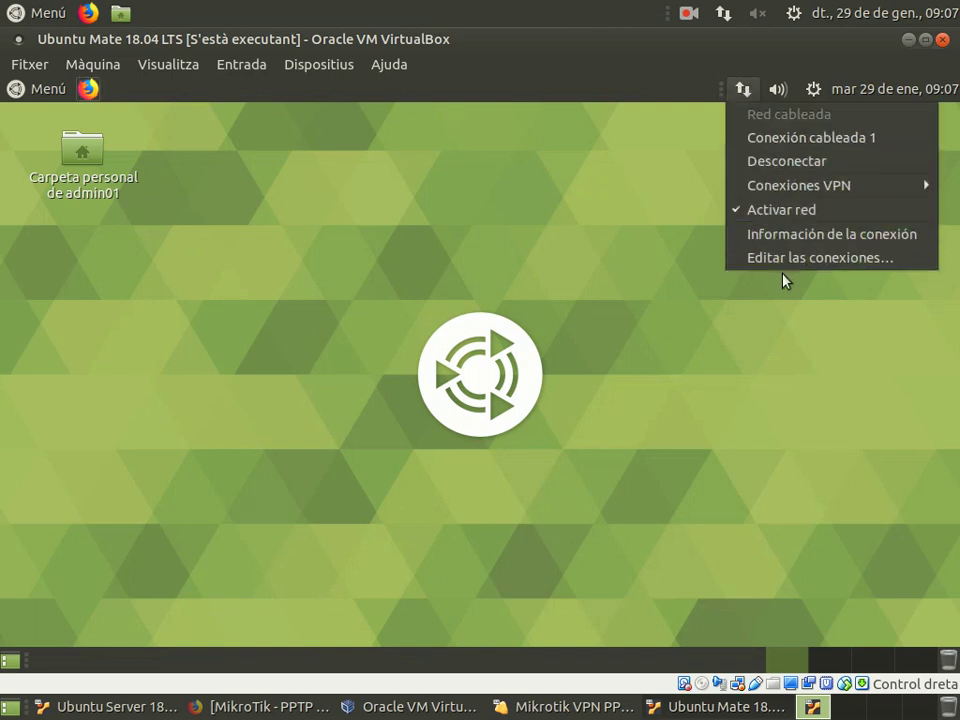
pyautogui.moveTo(793, 188)
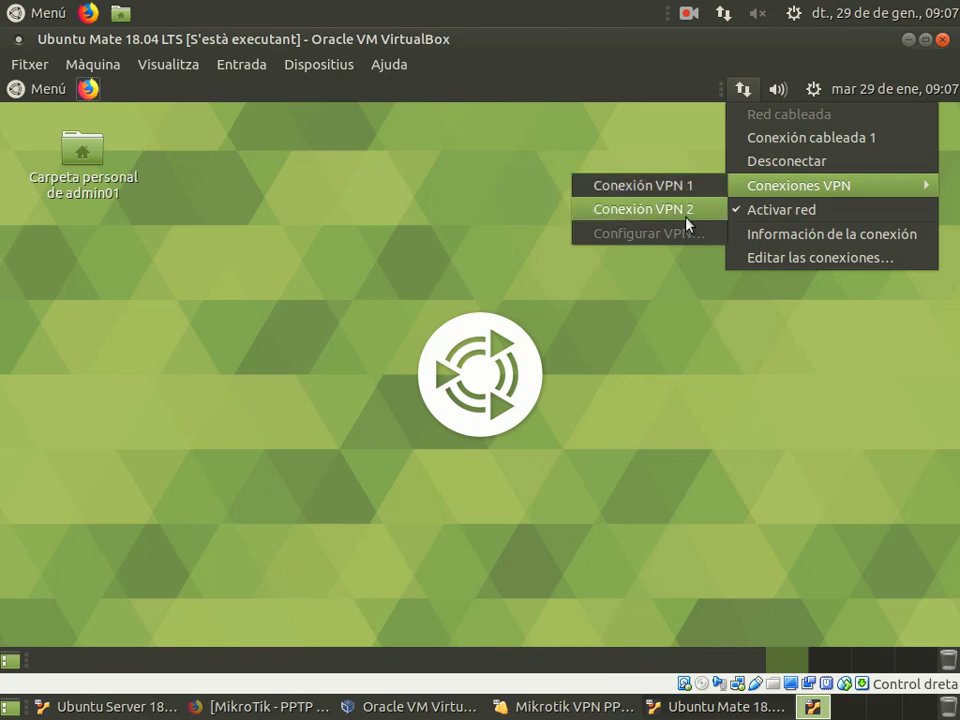
pyautogui.click(823, 264)
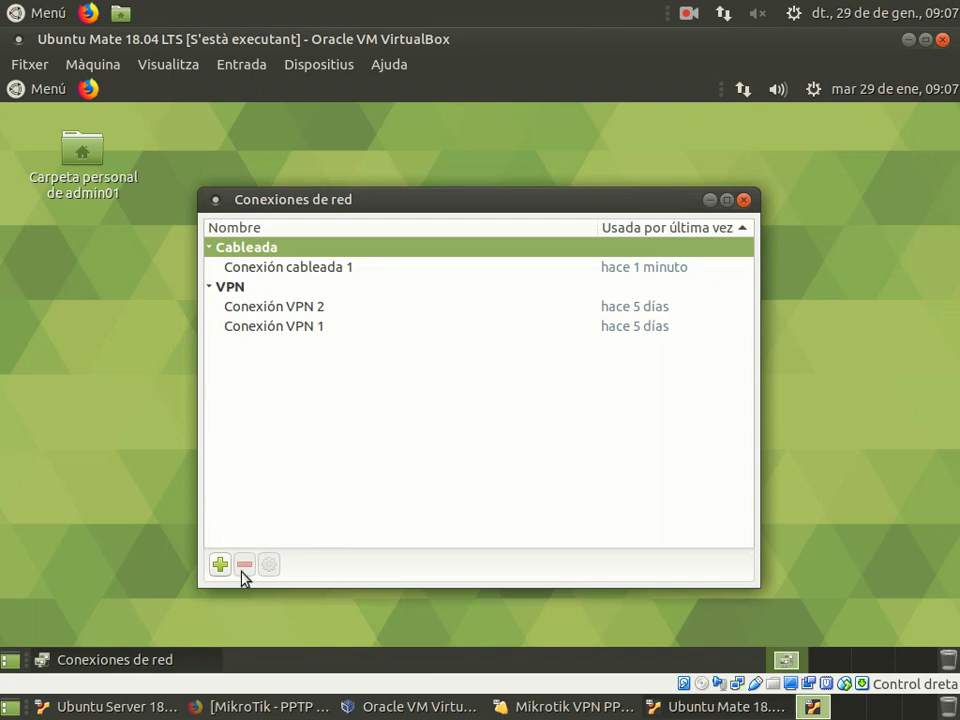
pyautogui.click(221, 567)
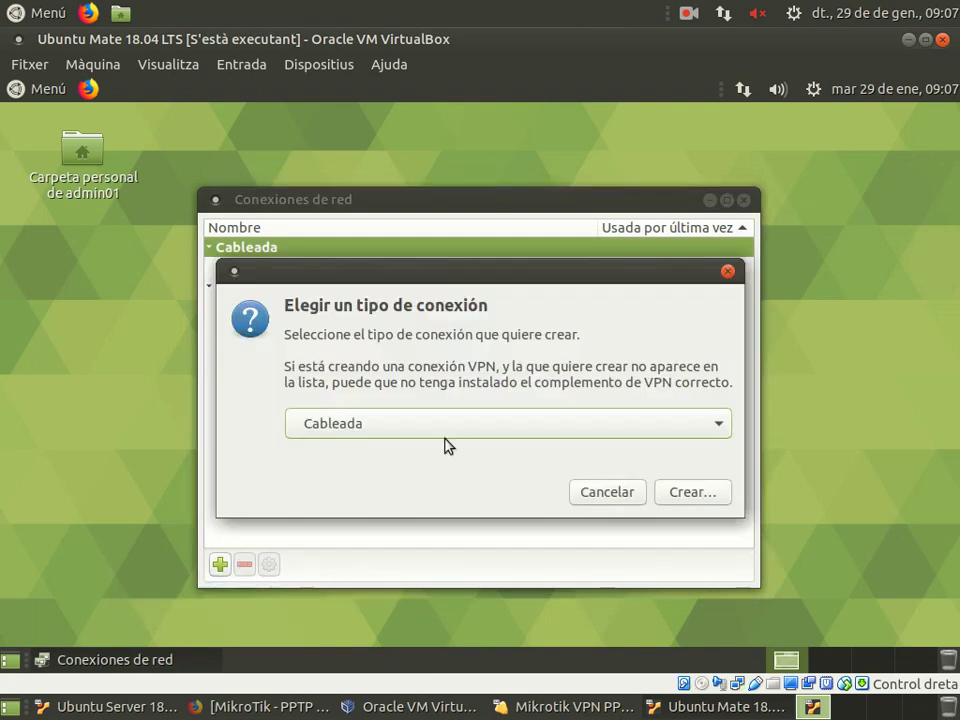
pyautogui.click(652, 422)
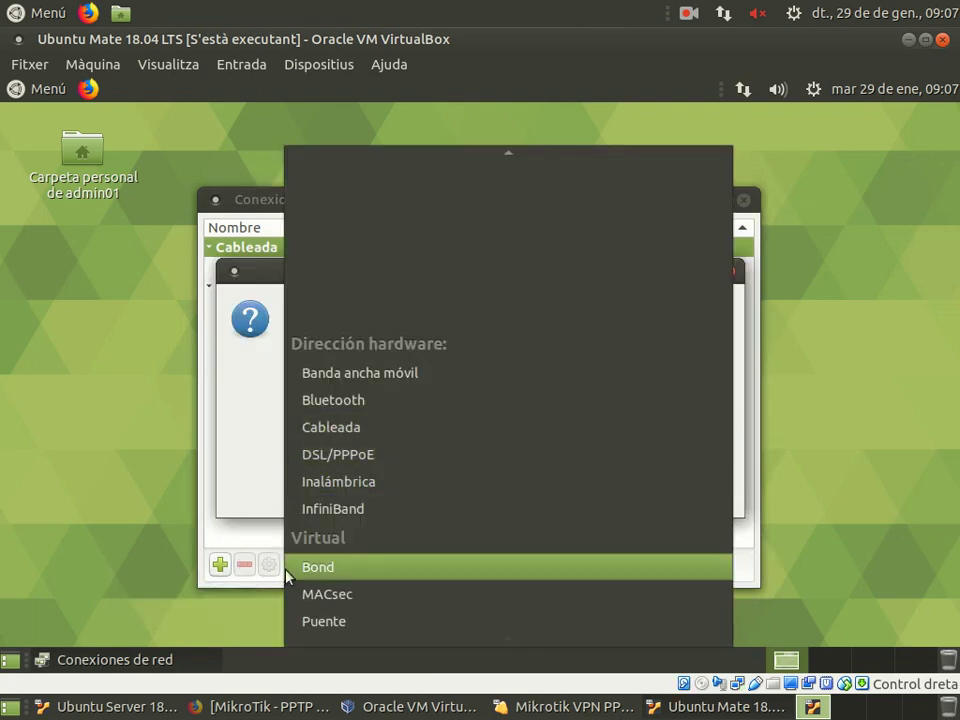
pyautogui.scroll(-2, 358, 576)
pyautogui.scroll(-3, 367, 570)
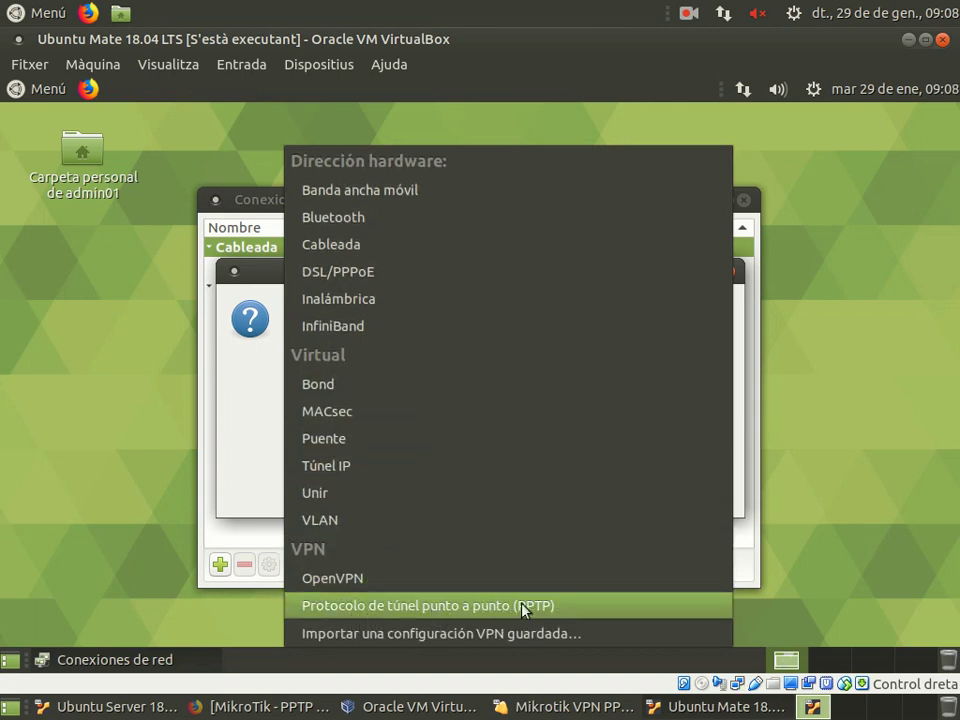
pyautogui.click(540, 610)
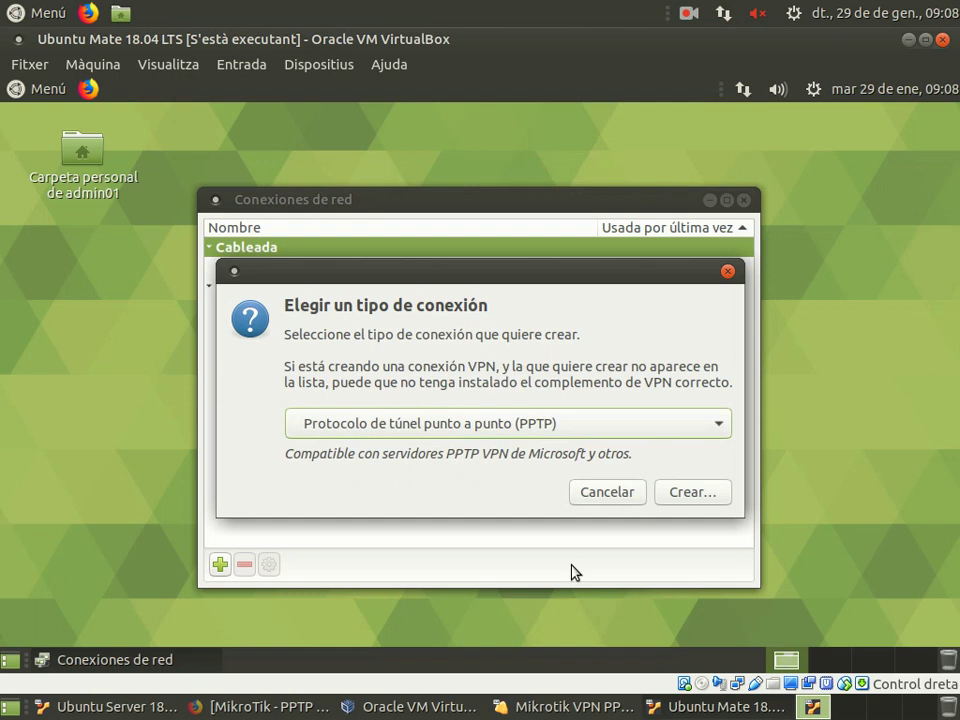
# Step: Create the PPTP connection and enter gateway 192.168.204.254, fixing the missing dot
pyautogui.click(692, 496)
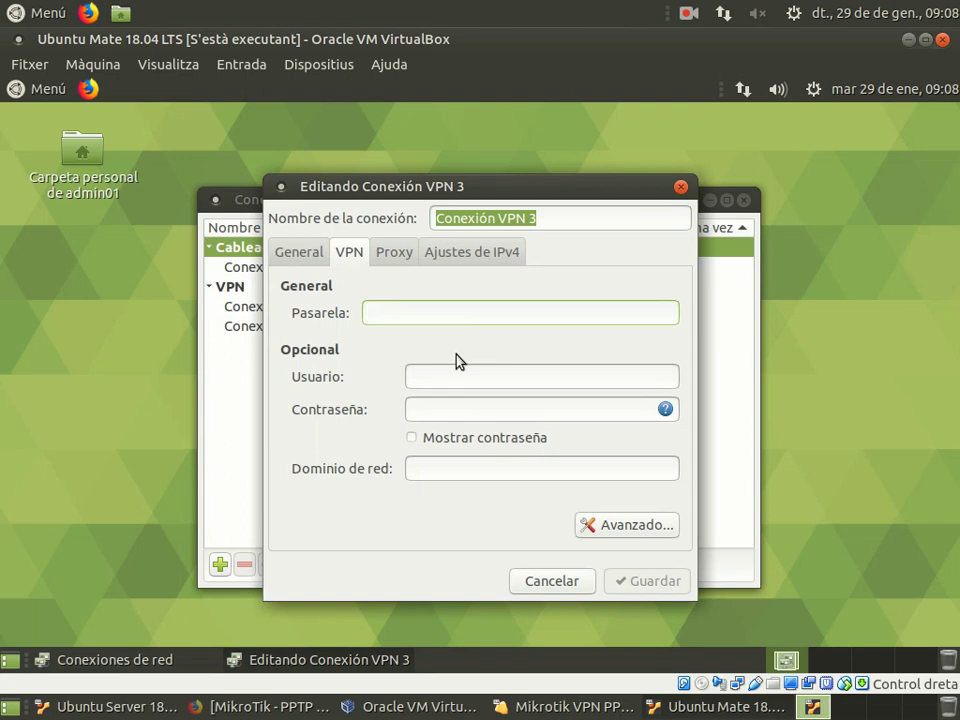
pyautogui.write('192.168')
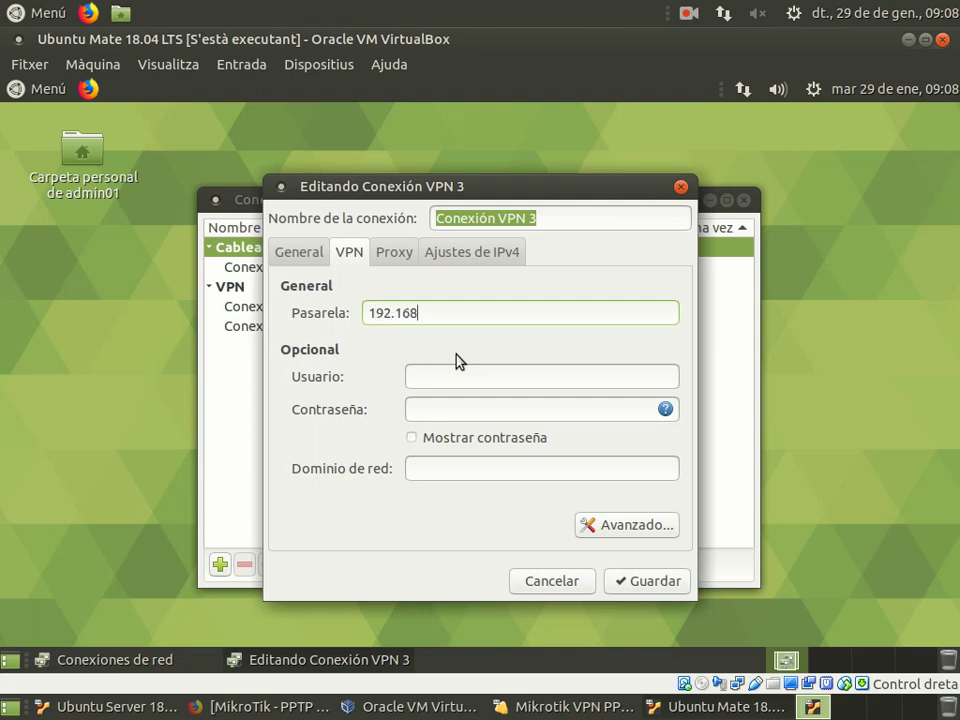
pyautogui.write('204.254')
pyautogui.press('Left')
pyautogui.press('Left')
pyautogui.press('Left')
pyautogui.press('Left')
pyautogui.press('Left')
pyautogui.press('Left')
pyautogui.press('Left')
pyautogui.write('.')
pyautogui.press('End')
# Step: Enter the VPN username and password, stored for this user only, and save the connection
pyautogui.click(648, 375)
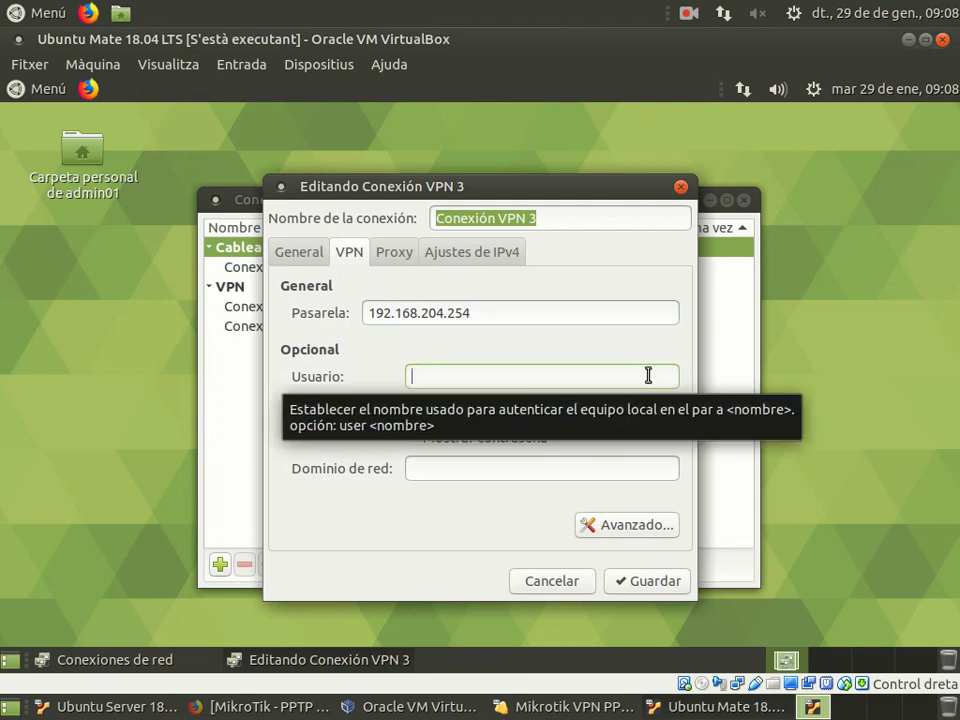
pyautogui.write('vicente')
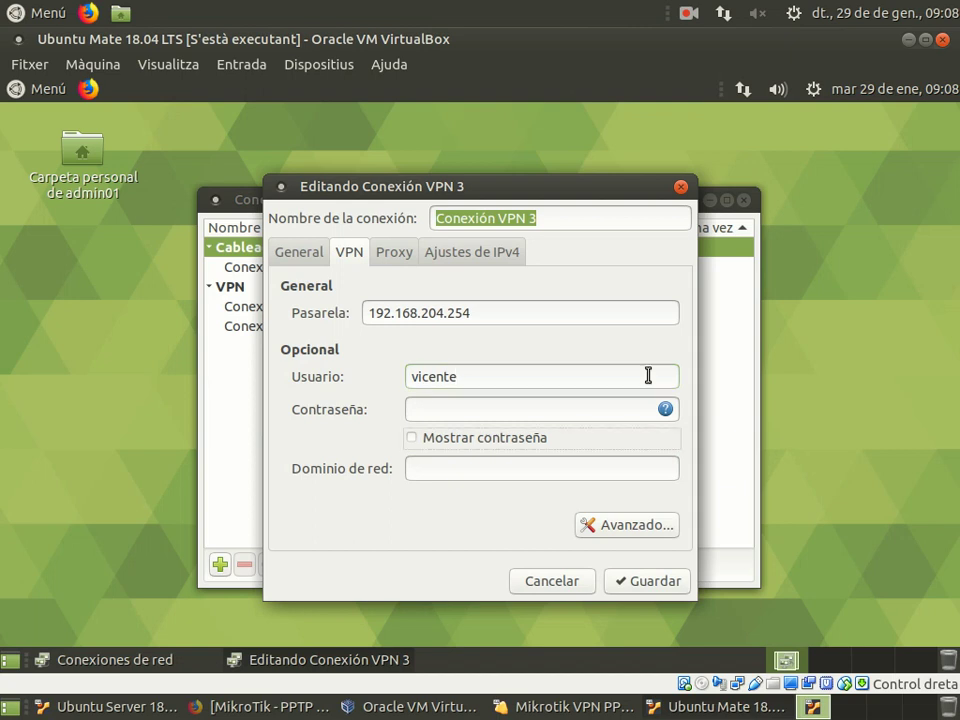
pyautogui.click(665, 409)
pyautogui.click(621, 425)
pyautogui.write('123456')
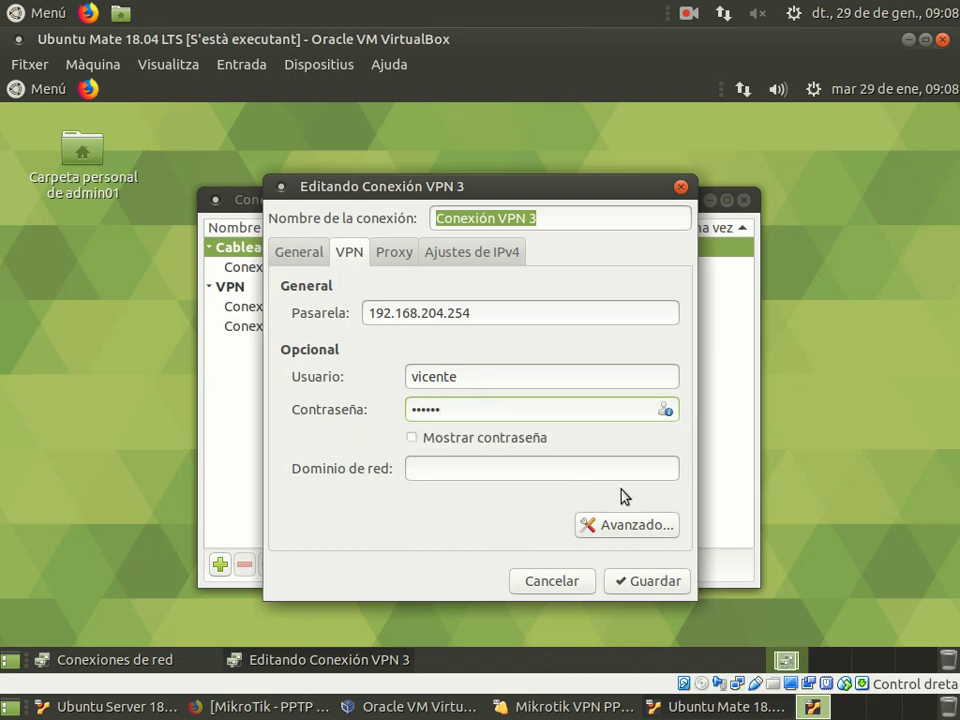
pyautogui.click(667, 588)
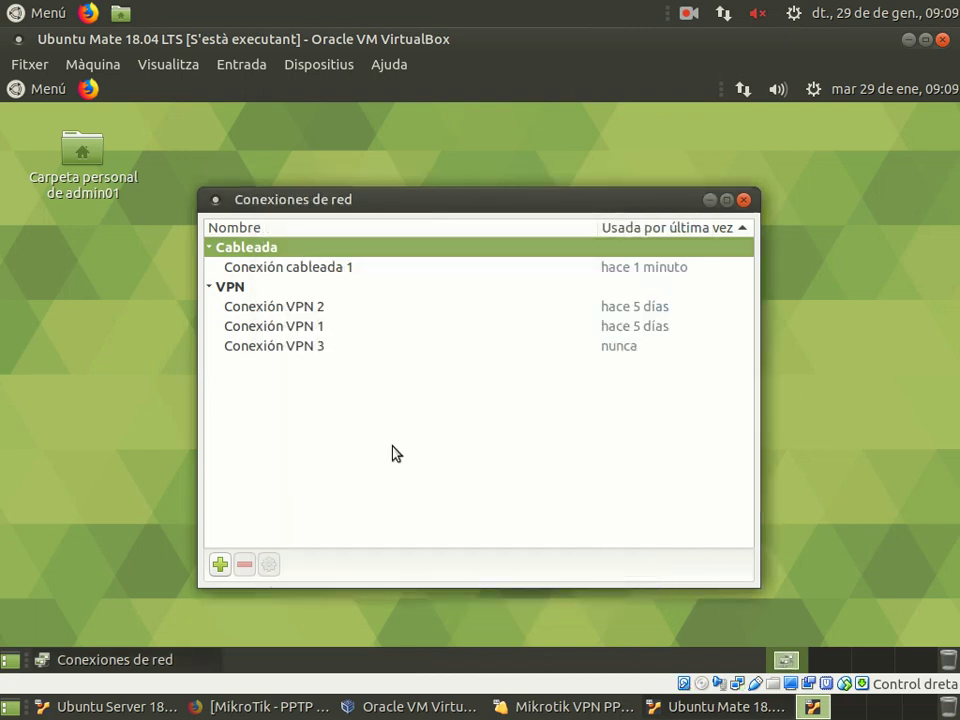
# Step: Close the connections window, connect to Conexión VPN 3, and dismiss the notifications
pyautogui.click(743, 201)
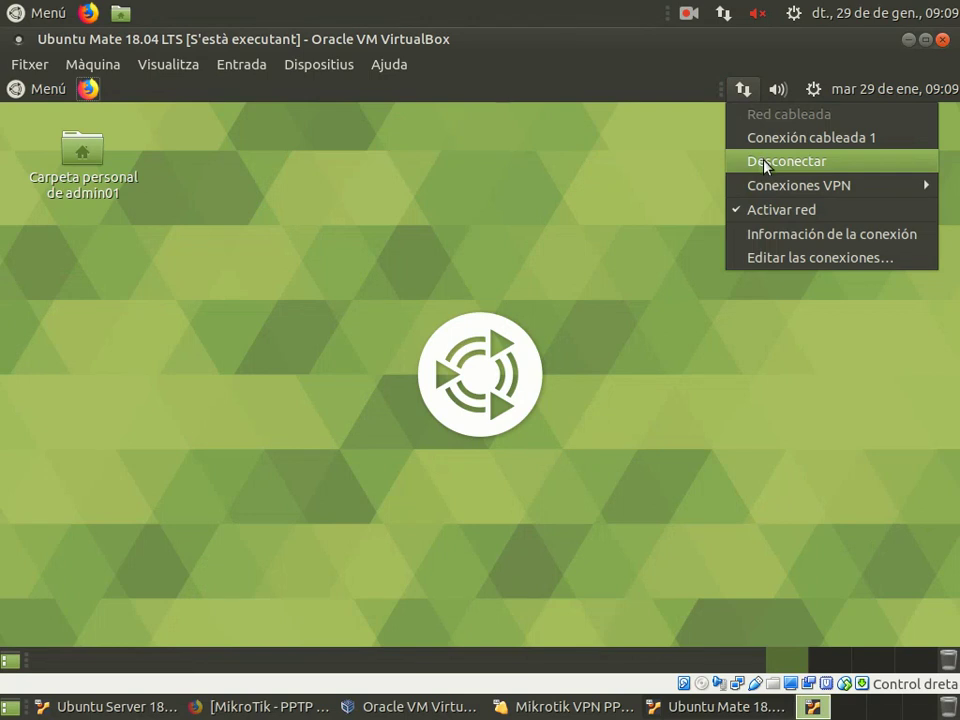
pyautogui.moveTo(778, 195)
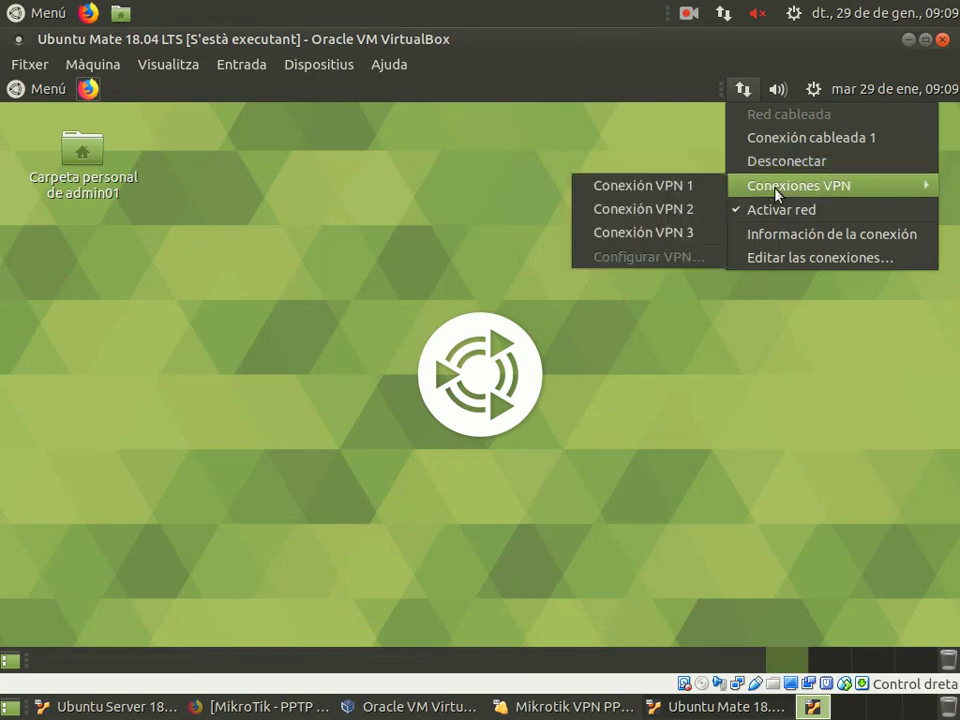
pyautogui.click(686, 238)
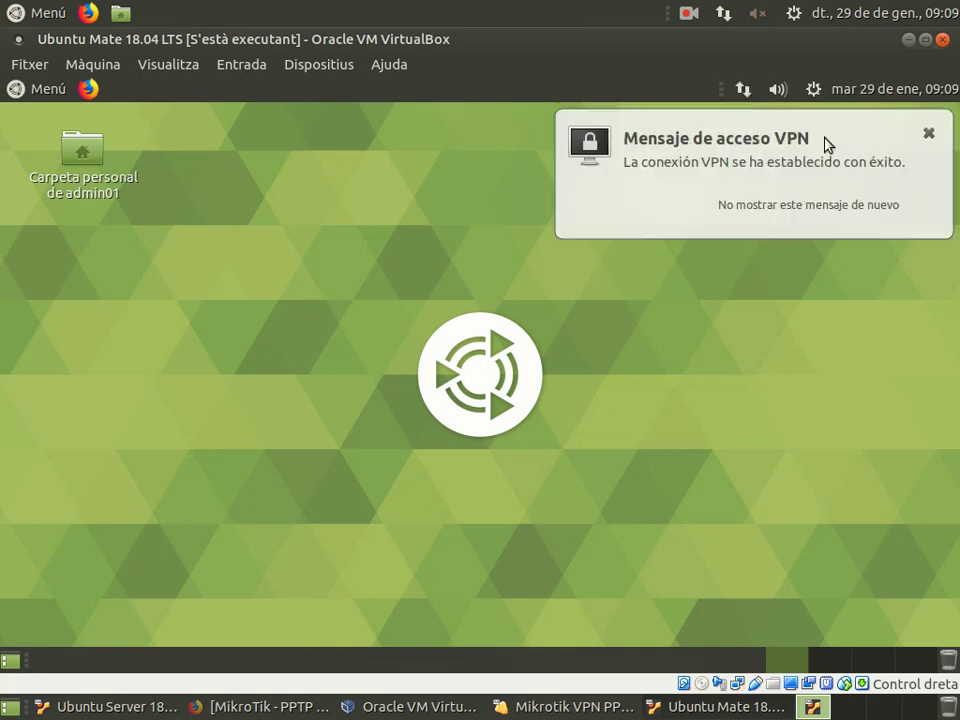
pyautogui.click(928, 136)
pyautogui.click(44, 89)
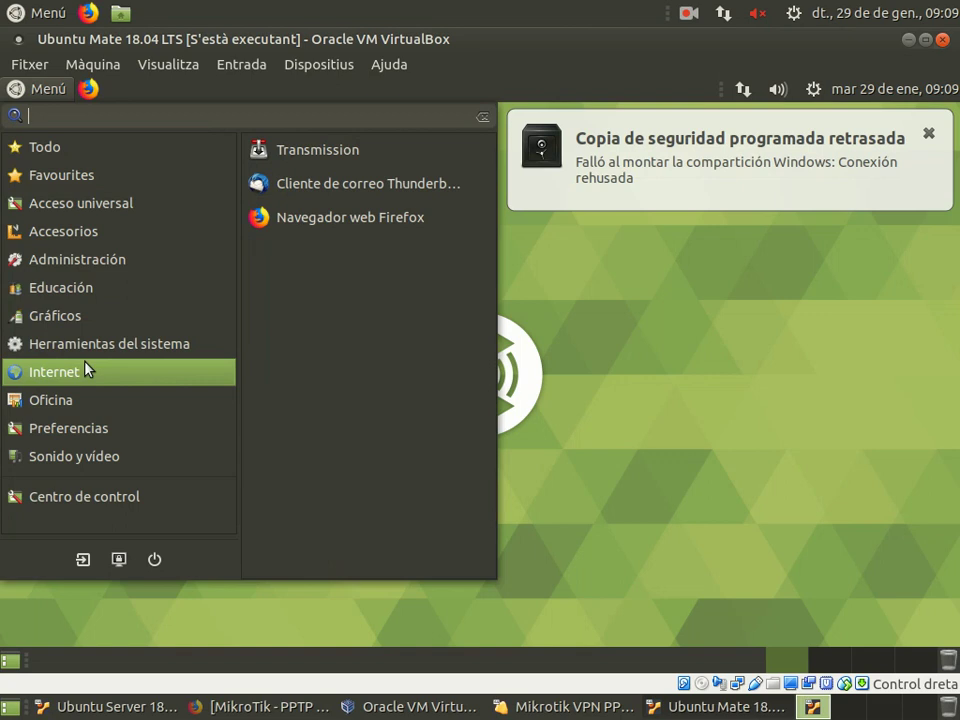
pyautogui.click(928, 134)
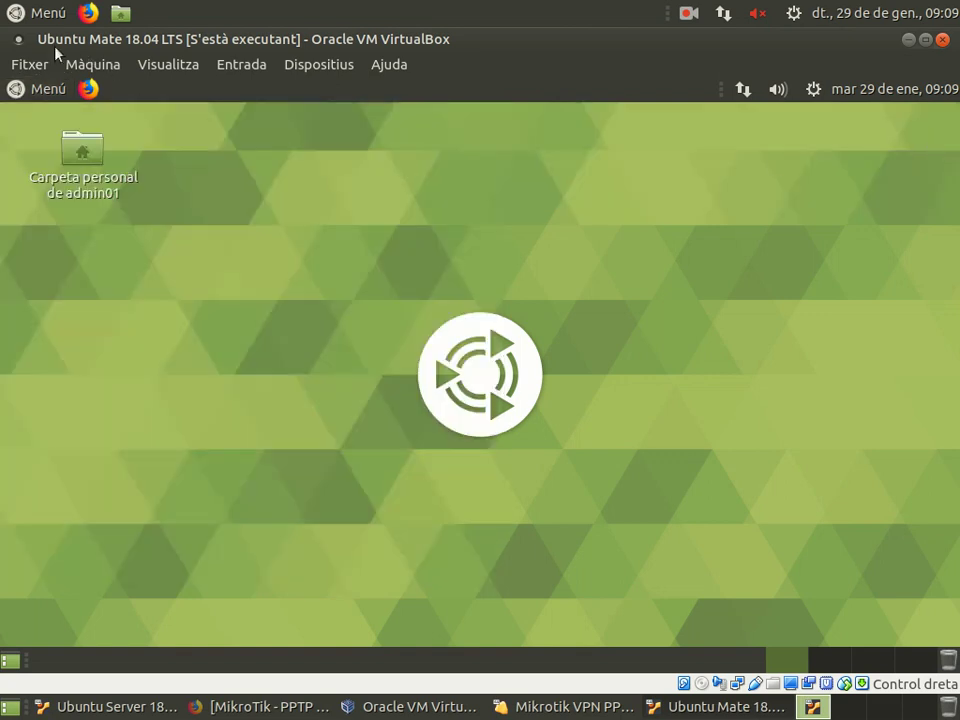
# Step: Open a MATE terminal and run ip address
pyautogui.click(53, 89)
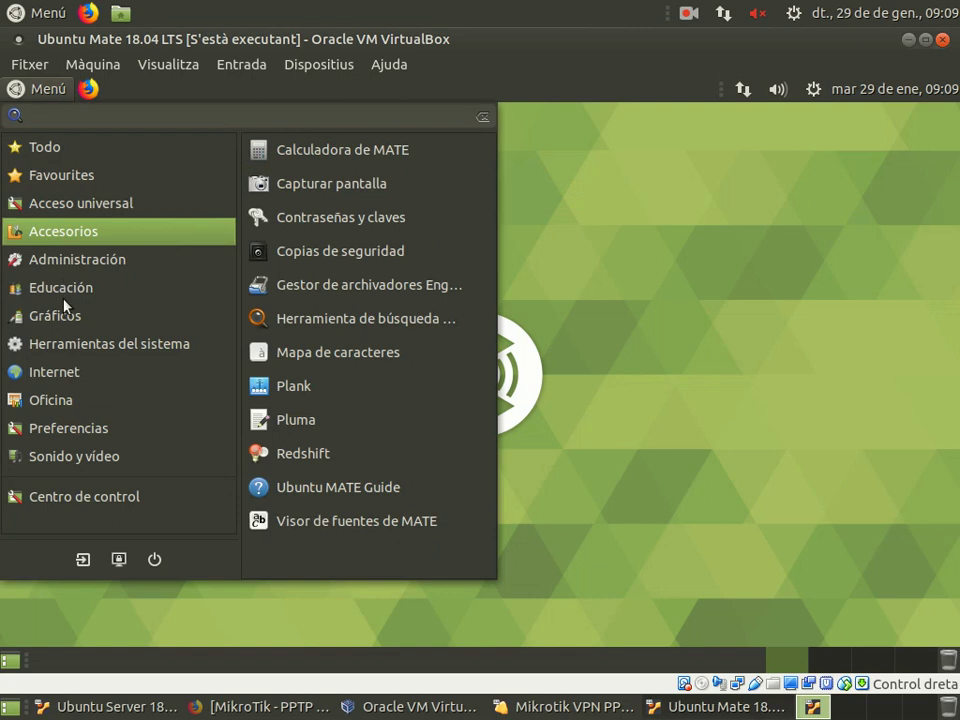
pyautogui.click(266, 322)
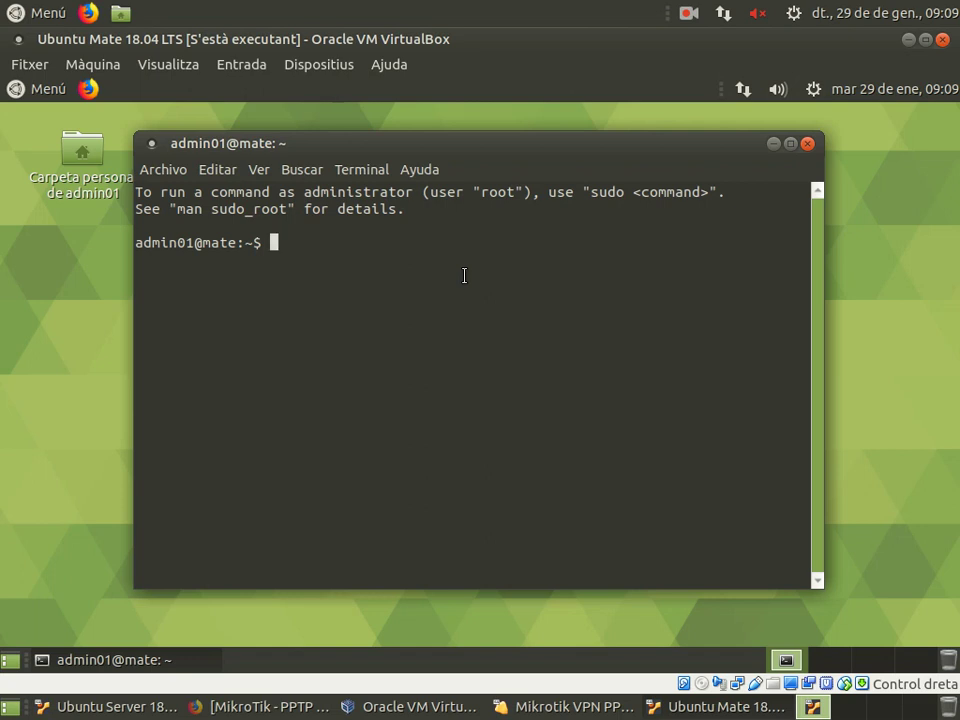
pyautogui.write('ip address')
pyautogui.press('BackSpace')
pyautogui.press('BackSpace')
pyautogui.write('ess')
pyautogui.press('Return')
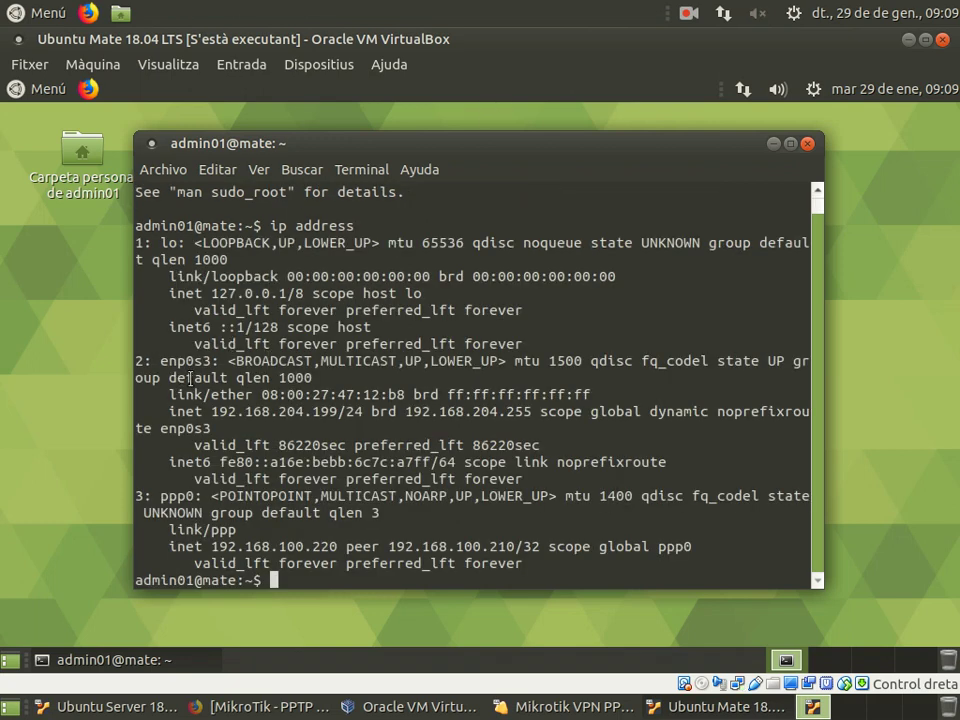
# Step: Highlight enp0s3 and ppp0 (192.168.100.220) in the output, then open the network status menu
pyautogui.doubleClick(186, 361)
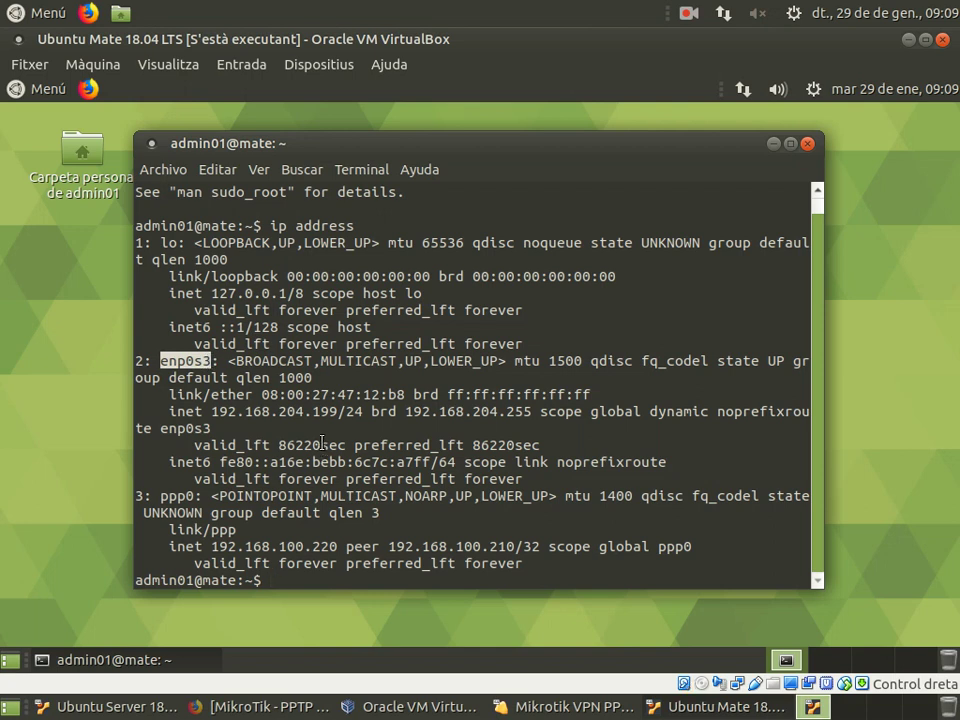
pyautogui.moveTo(177, 495)
pyautogui.mouseDown()
pyautogui.moveTo(200, 495)
pyautogui.moveTo(170, 495)
pyautogui.mouseUp()
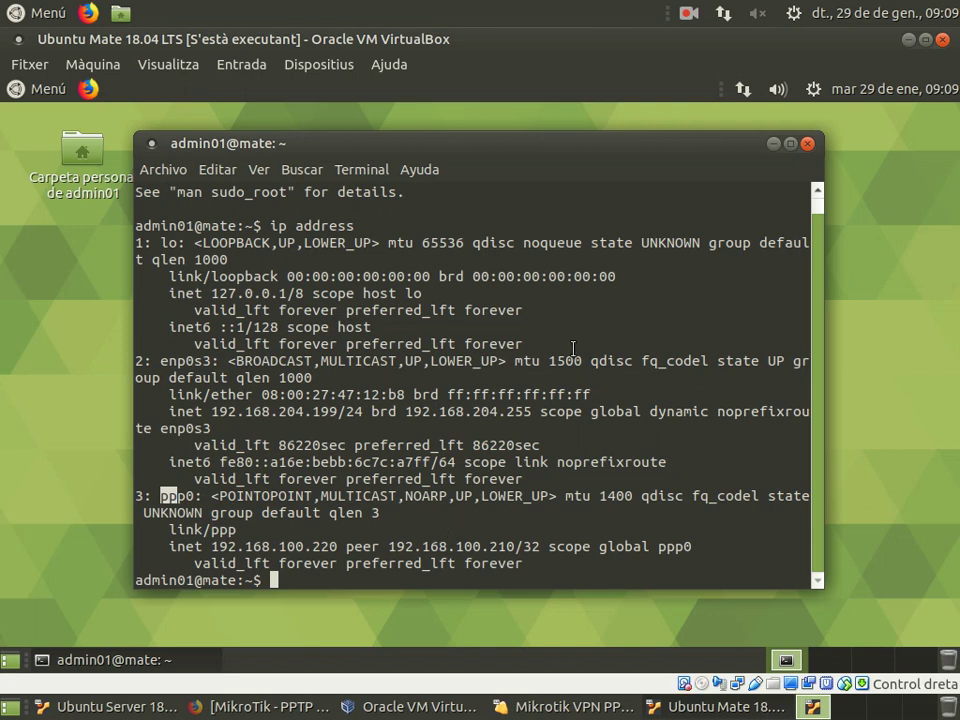
pyautogui.click(742, 89)
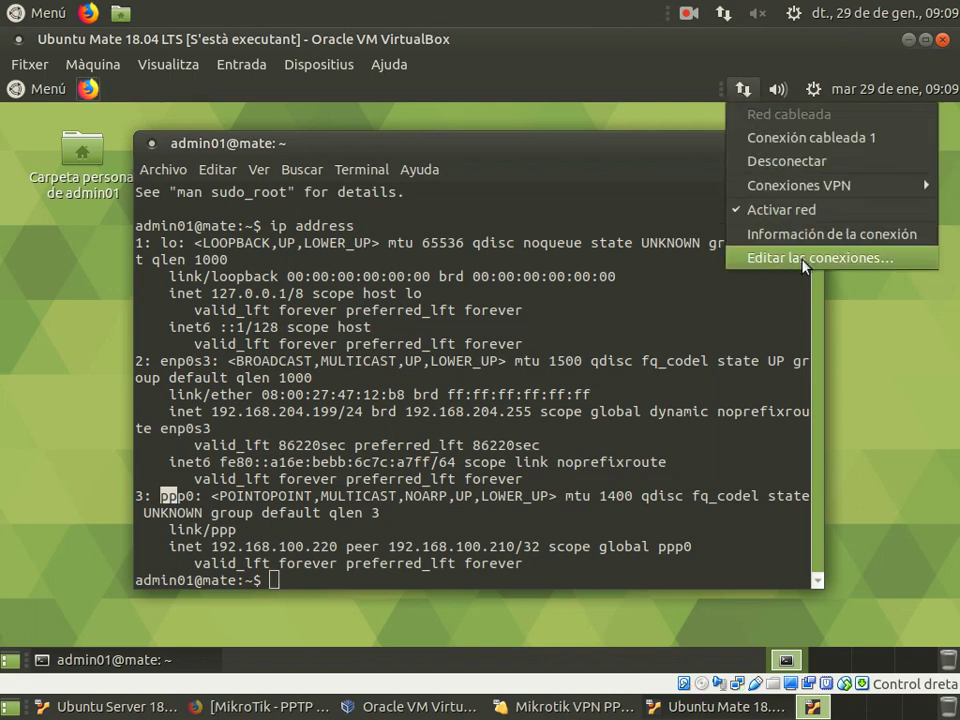
pyautogui.click(808, 241)
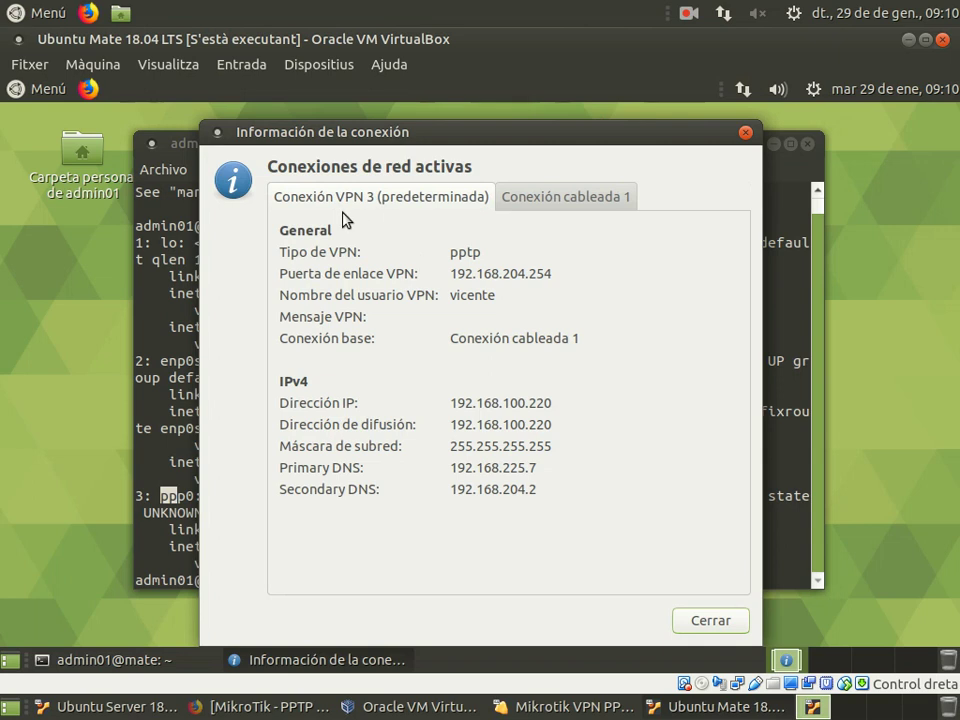
pyautogui.click(592, 203)
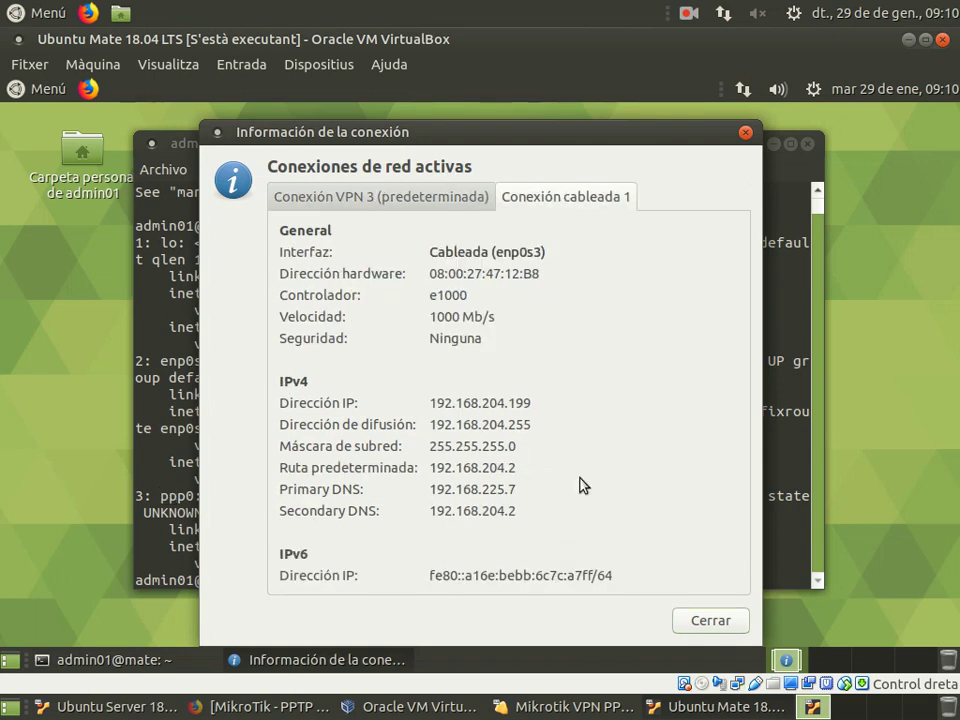
pyautogui.click(744, 134)
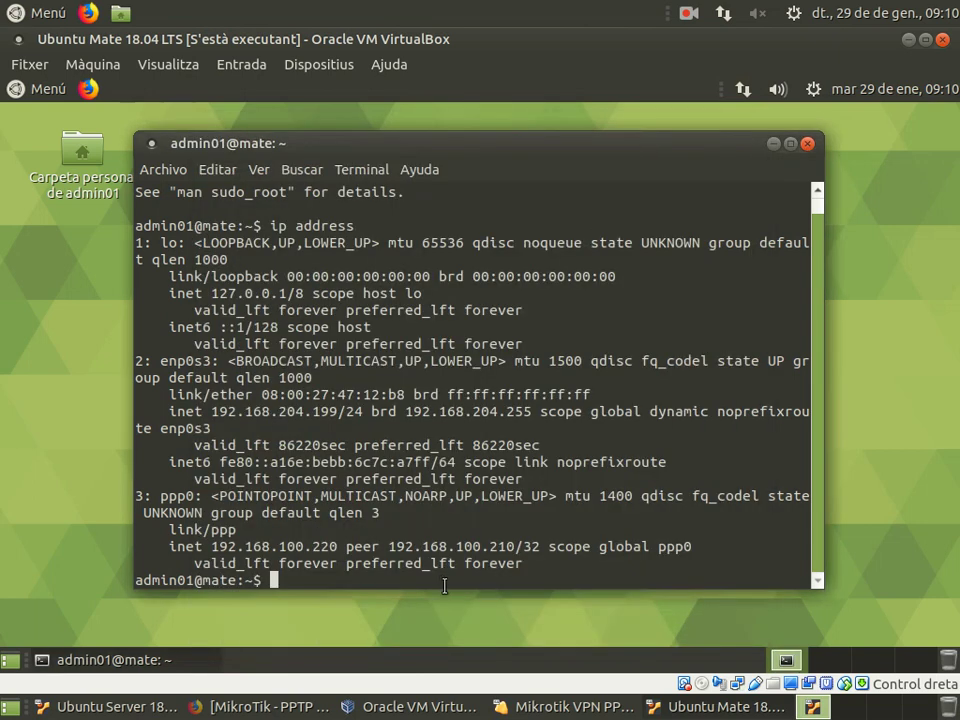
# Step: Ping 192.168.100.200 until four replies arrive, then begin typing an ssh command to the remote host
pyautogui.write('ping 192.')
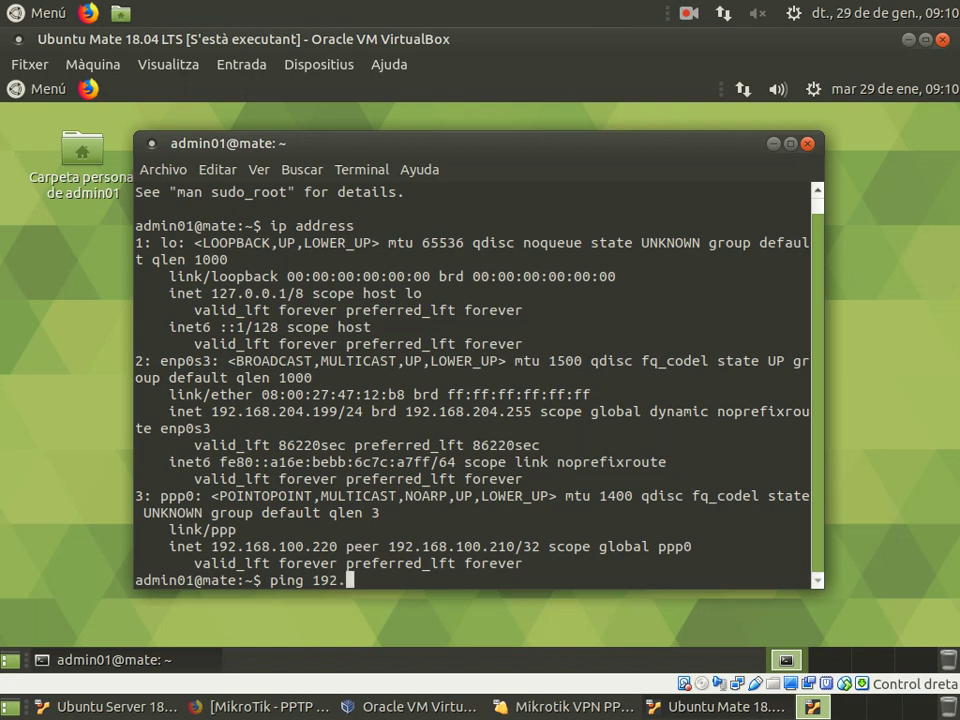
pyautogui.write('168.100.')
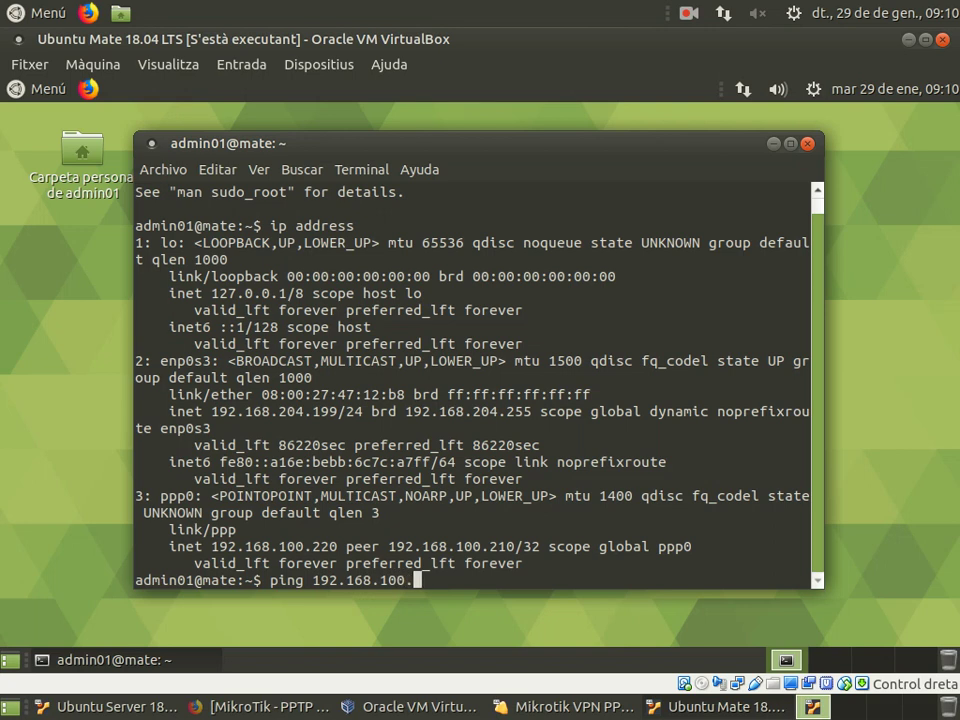
pyautogui.write('200')
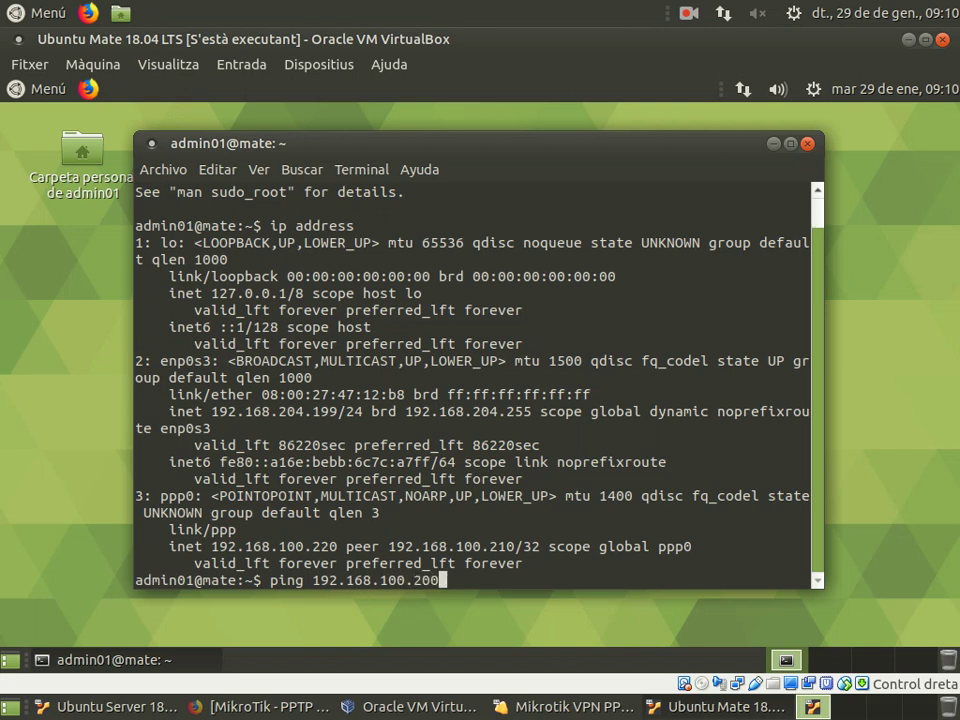
pyautogui.press('Return')
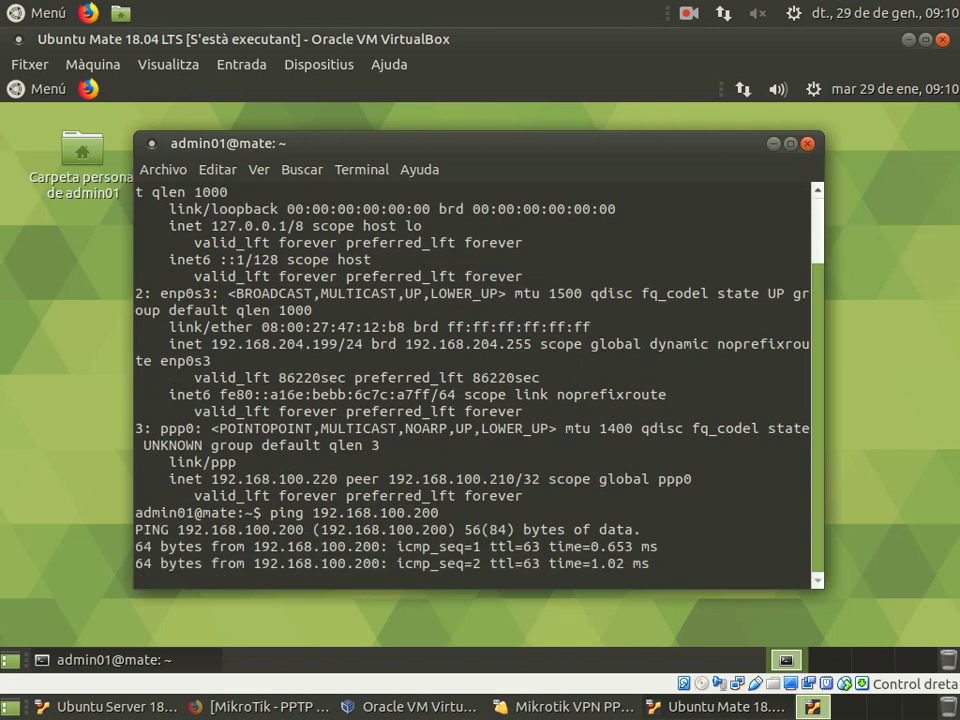
pyautogui.hotkey('ctrl', 'c')
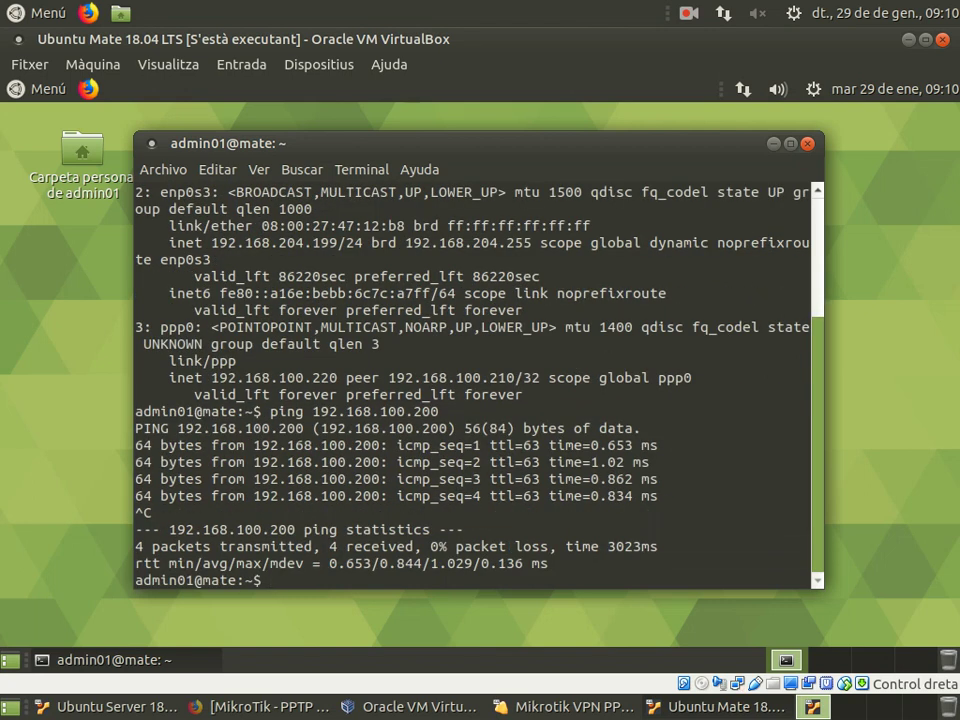
pyautogui.write('ssh admin01@192.1')
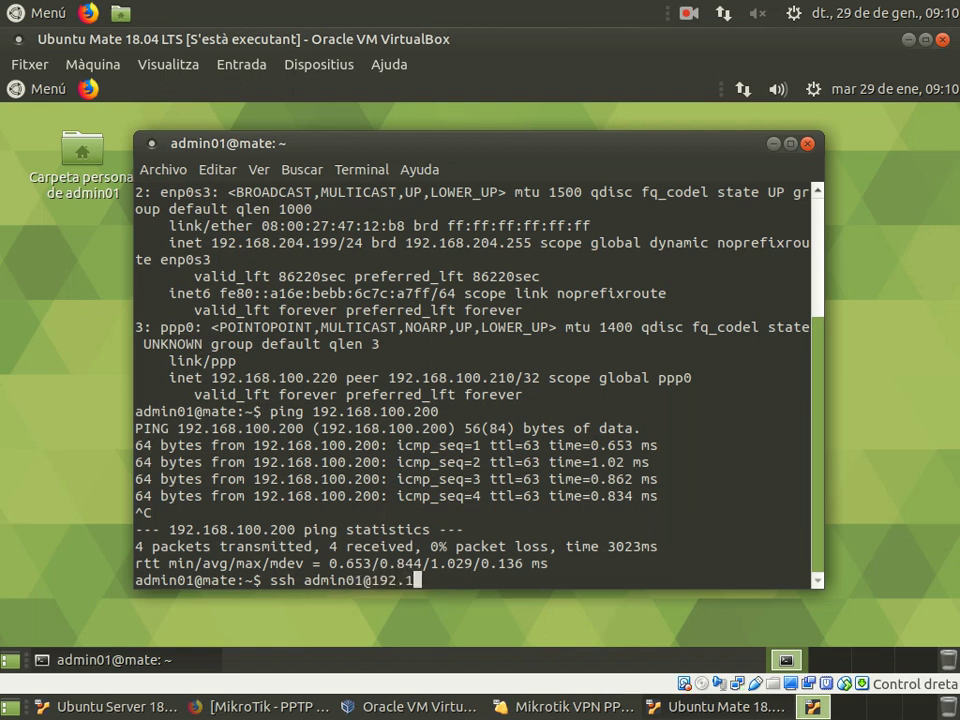
pyautogui.write('678.100.')
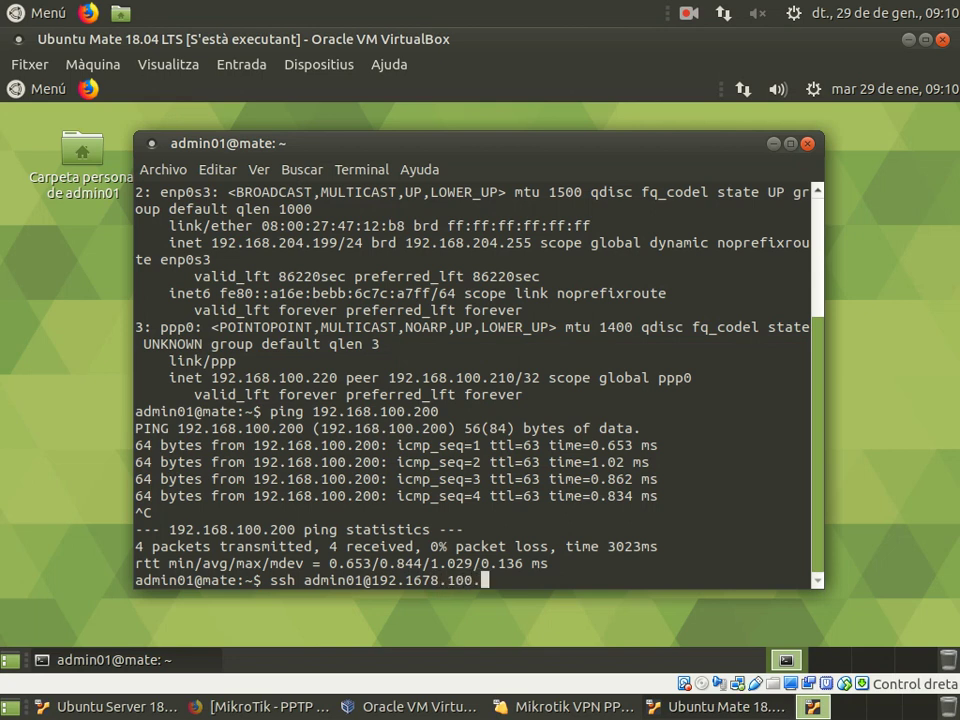
pyautogui.write('200')
# Step: Remove the stray 7 from the address, run ssh to 192.168.100.200, and accept its ECDSA host key with yes
pyautogui.press('Left')
pyautogui.press('Left')
pyautogui.press('Left')
pyautogui.press('Left')
pyautogui.press('Left')
pyautogui.press('Left')
pyautogui.press('Left')
pyautogui.press('Left')
pyautogui.press('Left')
pyautogui.press('BackSpace')
pyautogui.press('Return')
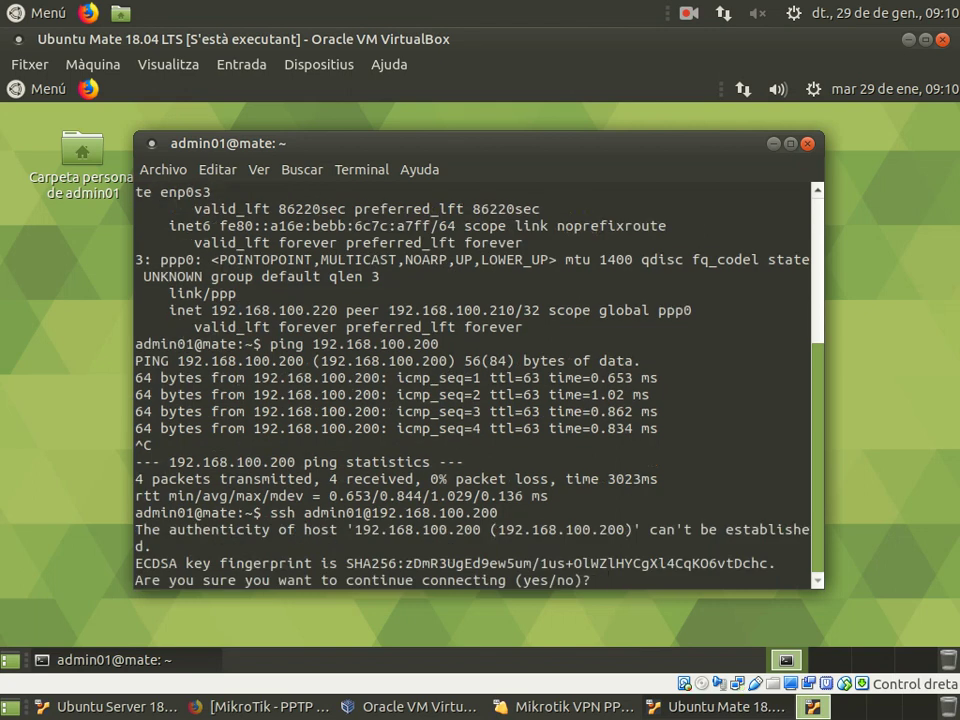
pyautogui.write('yes')
pyautogui.press('Return')
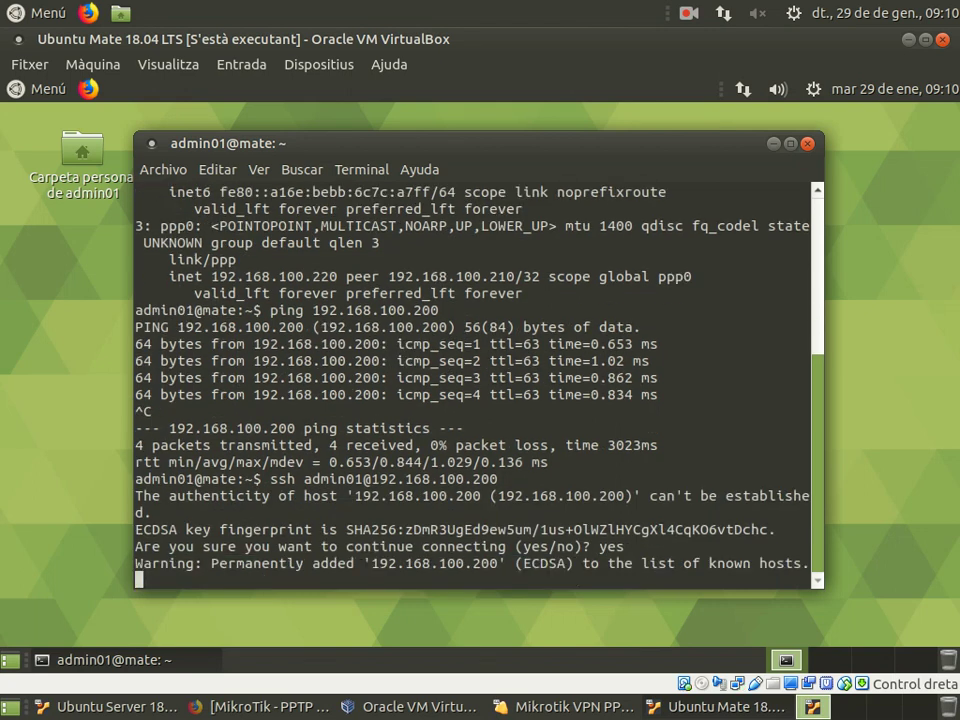